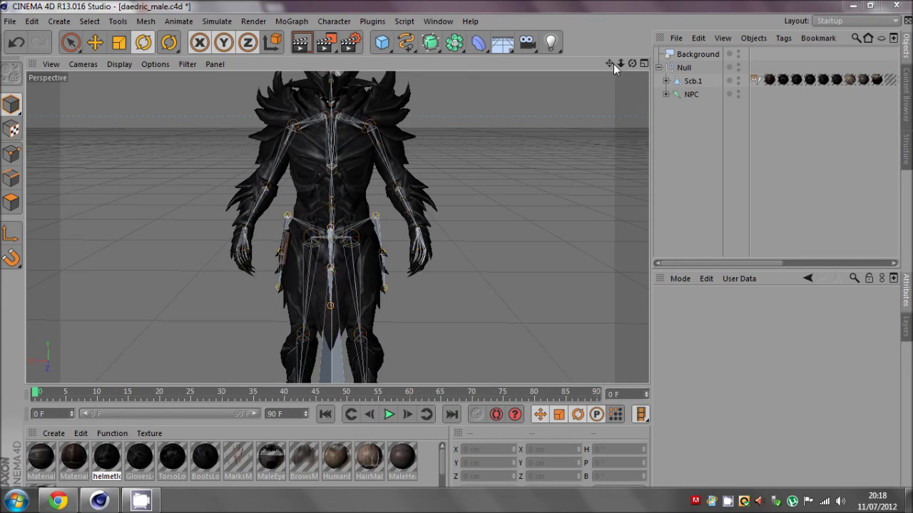
{"action": "mouse_move", "coordinate": [613, 63]}
{"action": "left_mouse_down"}
{"action": "mouse_move", "coordinate": [456, 256]}
{"action": "mouse_move", "coordinate": [622, 63]}
{"action": "left_mouse_up"}
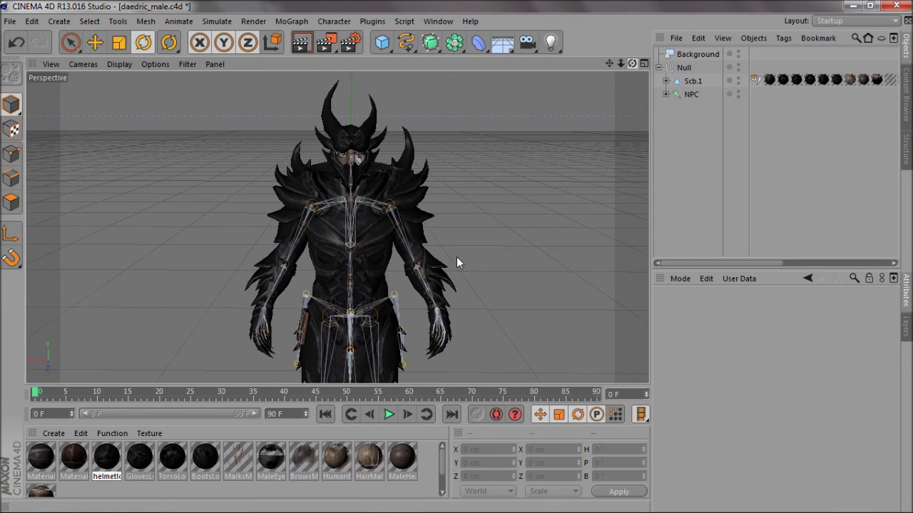
{"action": "mouse_move", "coordinate": [457, 257]}
{"action": "left_mouse_down"}
{"action": "mouse_move", "coordinate": [444, 255]}
{"action": "mouse_move", "coordinate": [456, 260]}
{"action": "left_mouse_up"}
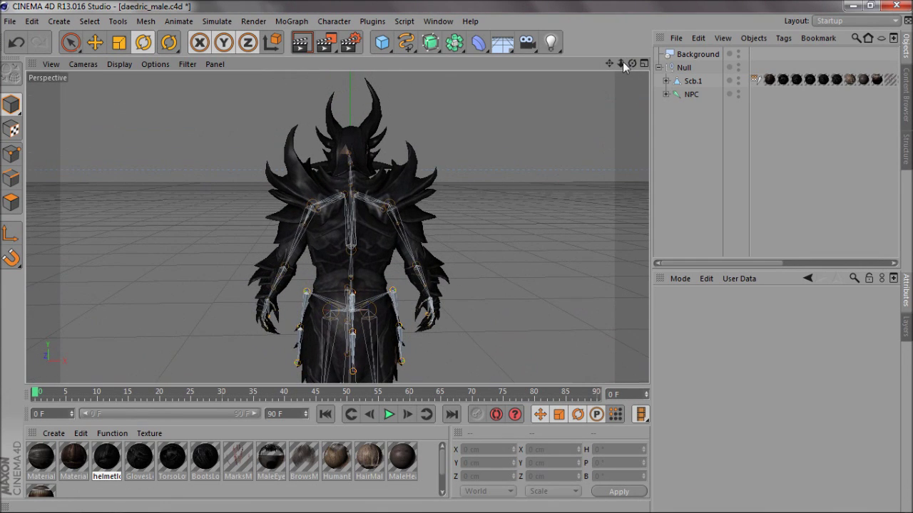
{"action": "left_click_drag", "start_coordinate": [622, 62], "coordinate": [459, 256]}
{"action": "left_click_drag", "start_coordinate": [605, 63], "coordinate": [626, 64]}
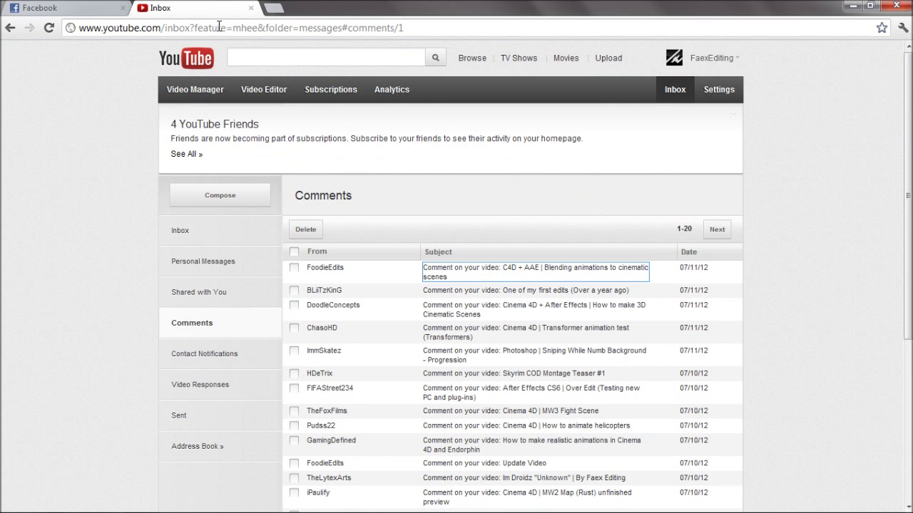
Switch to YouTube in the browser, search for "green screen animations" and browse the results
{"action": "left_click", "coordinate": [259, 53]}
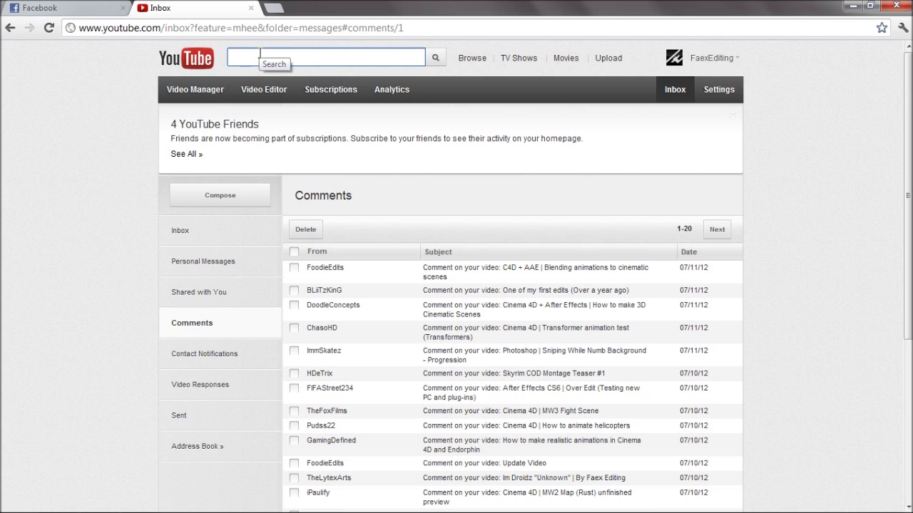
{"action": "type", "text": "gre"}
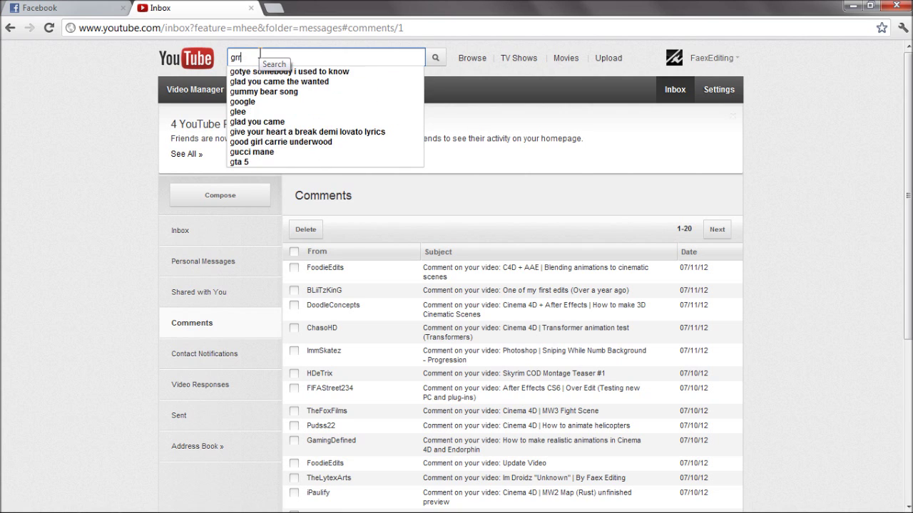
{"action": "type", "text": "en s"}
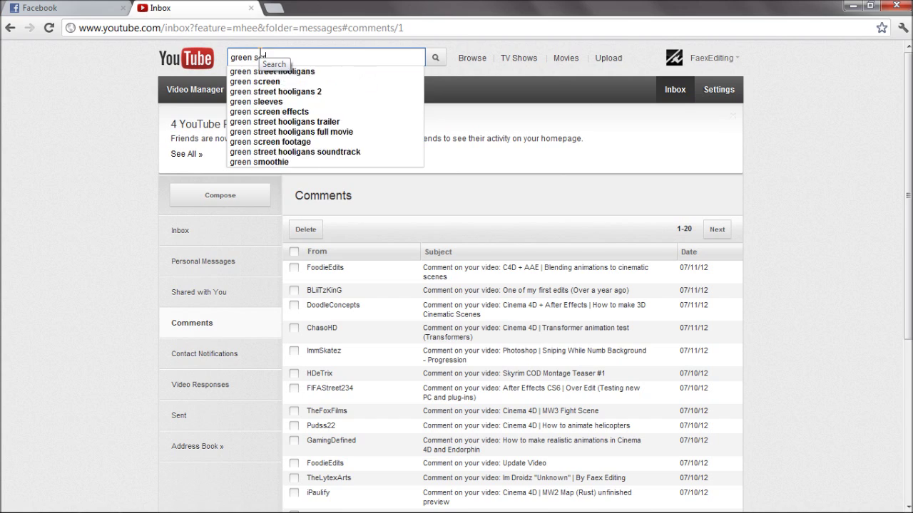
{"action": "type", "text": "creen animations"}
{"action": "key", "text": "Return"}
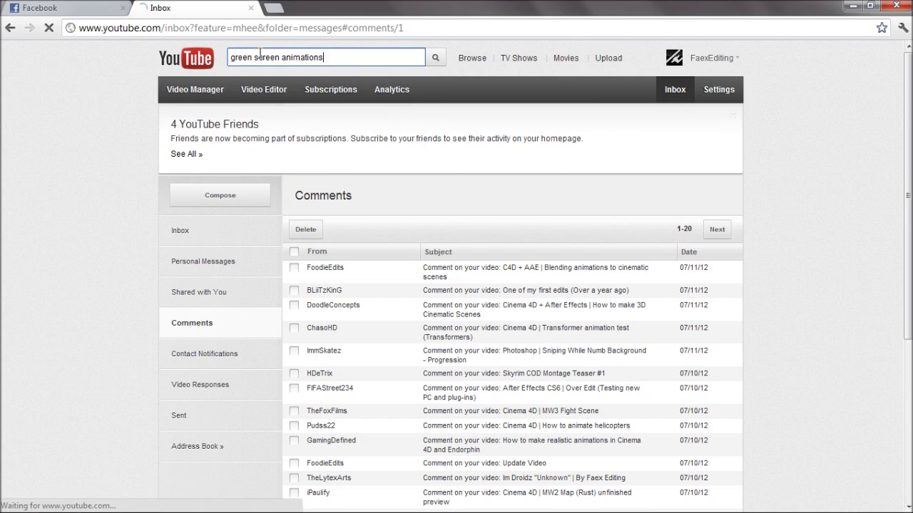
{"action": "scroll", "coordinate": [283, 345], "scroll_direction": "down", "scroll_amount": 2}
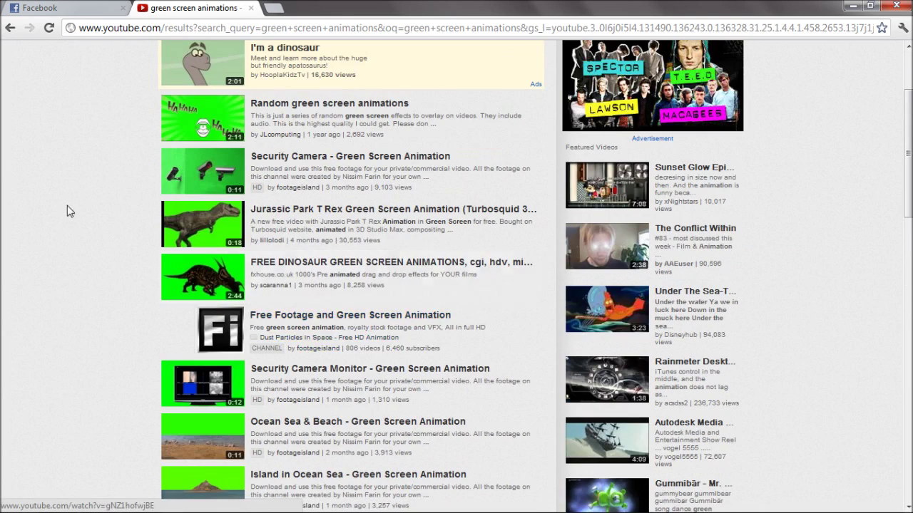
{"action": "scroll", "coordinate": [70, 202], "scroll_direction": "down", "scroll_amount": 3}
{"action": "middle_click", "coordinate": [75, 195]}
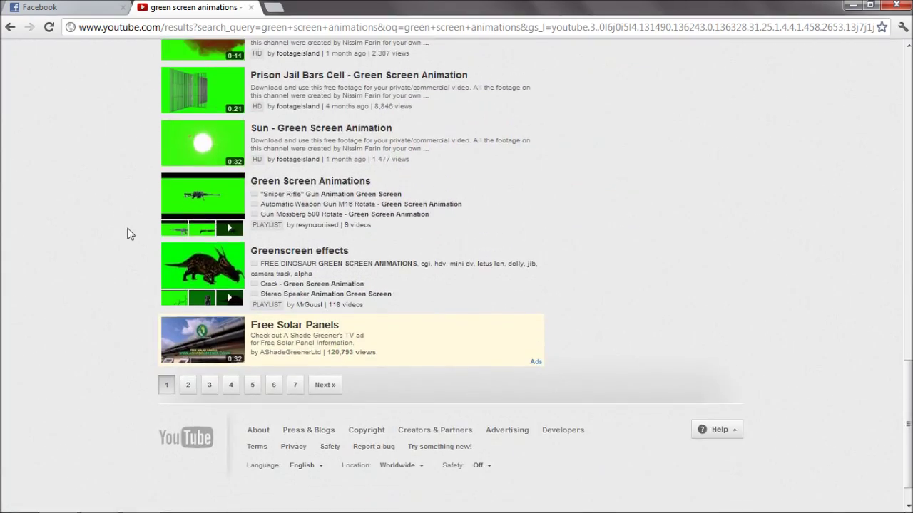
{"action": "scroll", "coordinate": [250, 241], "scroll_direction": "up", "scroll_amount": 12}
{"action": "scroll", "coordinate": [253, 243], "scroll_direction": "up", "scroll_amount": 3}
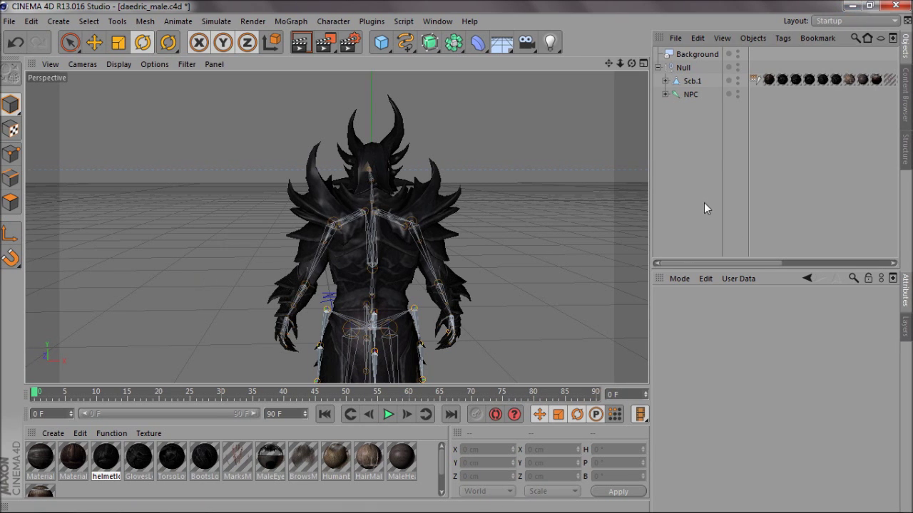
Switch back to Cinema 4D and expand the NPC joint hierarchy to show its pelvis, thigh, skirt and spine bones
{"action": "mouse_move", "coordinate": [456, 257]}
{"action": "left_mouse_down", "text": "alt"}
{"action": "mouse_move", "coordinate": [463, 258]}
{"action": "mouse_move", "coordinate": [456, 258]}
{"action": "left_mouse_up", "text": "alt"}
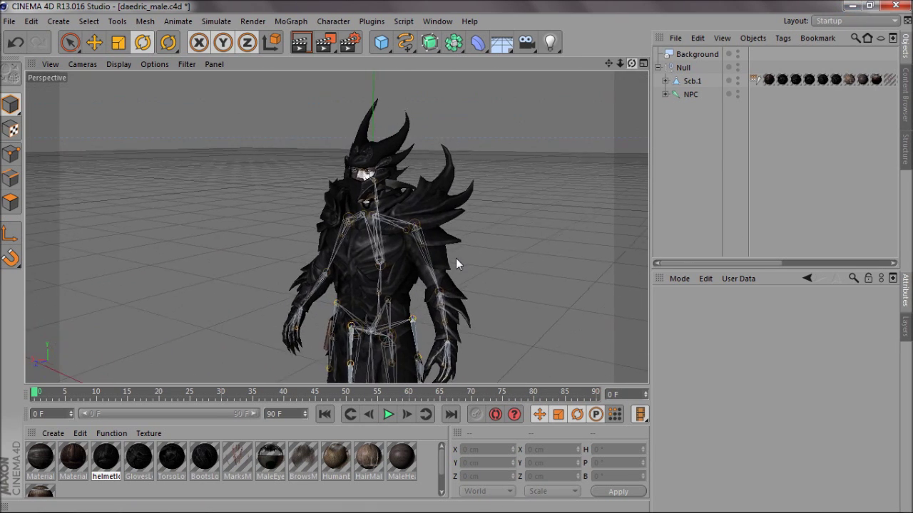
{"action": "right_click_drag", "start_coordinate": [456, 258], "coordinate": [439, 261], "text": "alt"}
{"action": "left_click_drag", "start_coordinate": [439, 261], "coordinate": [624, 65], "text": "alt"}
{"action": "mouse_move", "coordinate": [455, 256]}
{"action": "left_mouse_down"}
{"action": "mouse_move", "coordinate": [631, 64]}
{"action": "mouse_move", "coordinate": [455, 257]}
{"action": "left_mouse_up"}
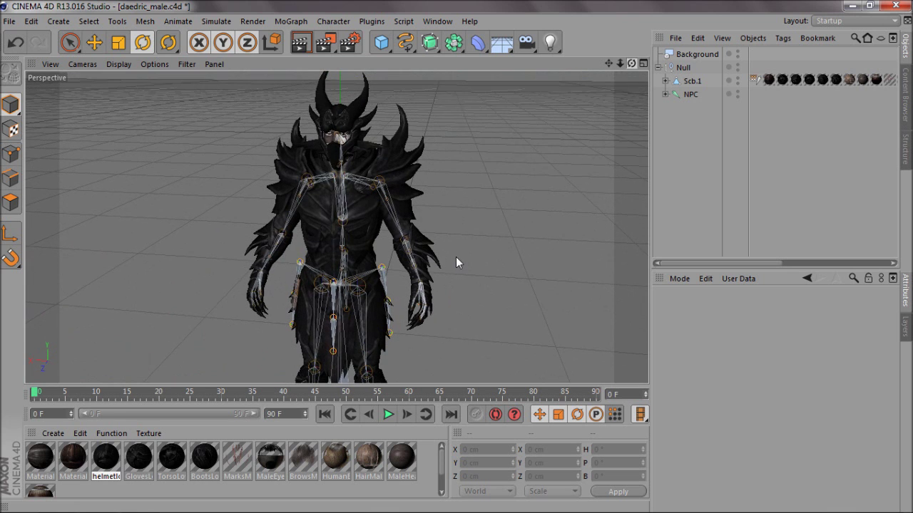
{"action": "left_click", "coordinate": [666, 94]}
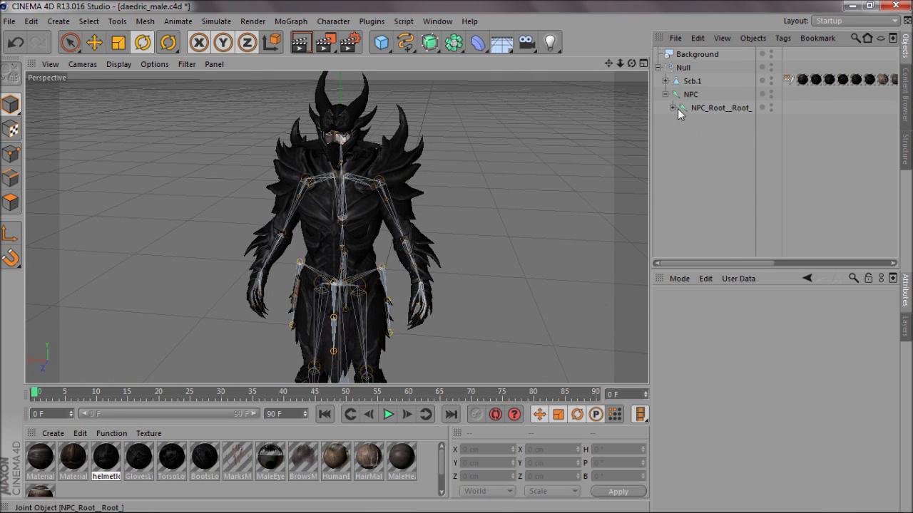
{"action": "left_click", "coordinate": [672, 108], "text": "ctrl"}
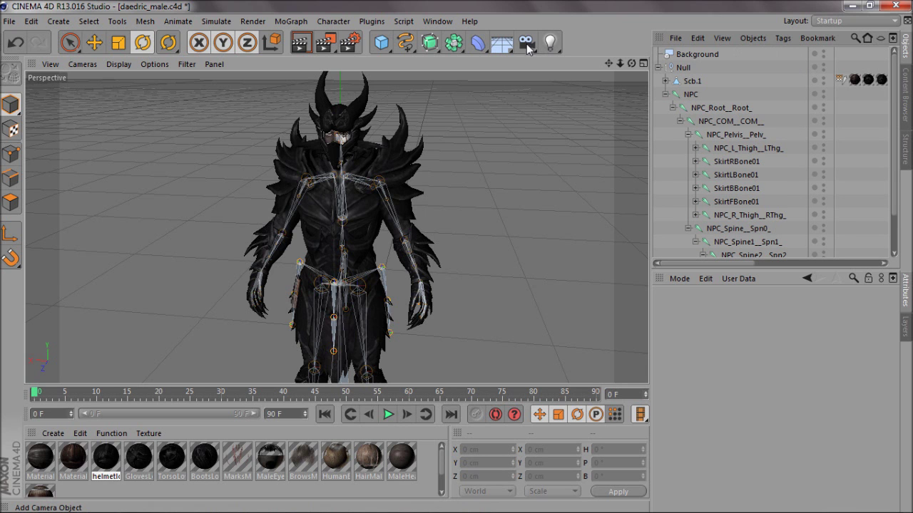
Select the Scb.1 mesh, enter polygon mode and activate the Live Selection tool with radius 10
{"action": "mouse_move", "coordinate": [619, 64]}
{"action": "left_mouse_down"}
{"action": "mouse_move", "coordinate": [456, 256]}
{"action": "mouse_move", "coordinate": [620, 63]}
{"action": "left_mouse_up"}
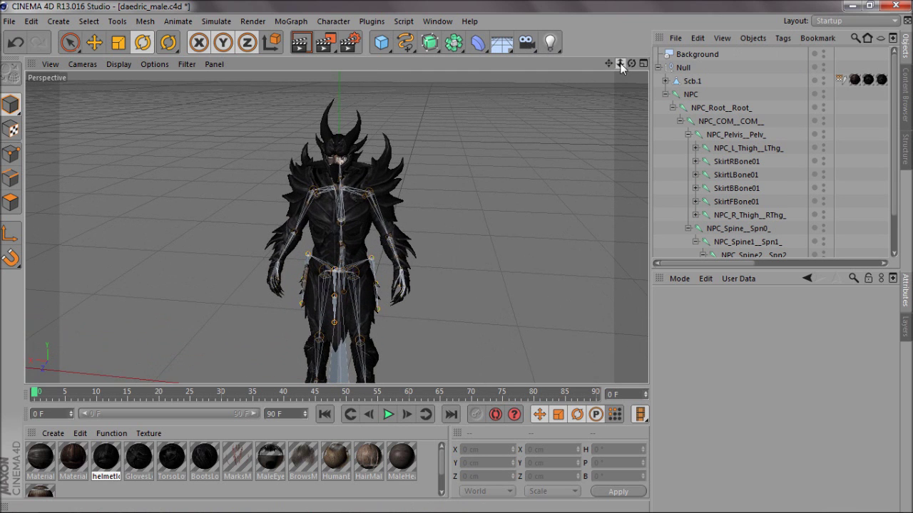
{"action": "left_click", "coordinate": [690, 81]}
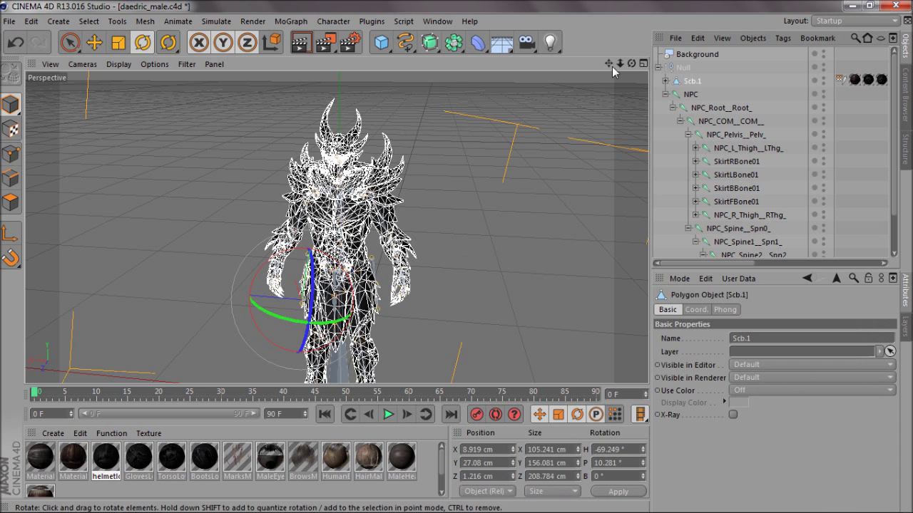
{"action": "left_click_drag", "start_coordinate": [632, 63], "coordinate": [7, 212]}
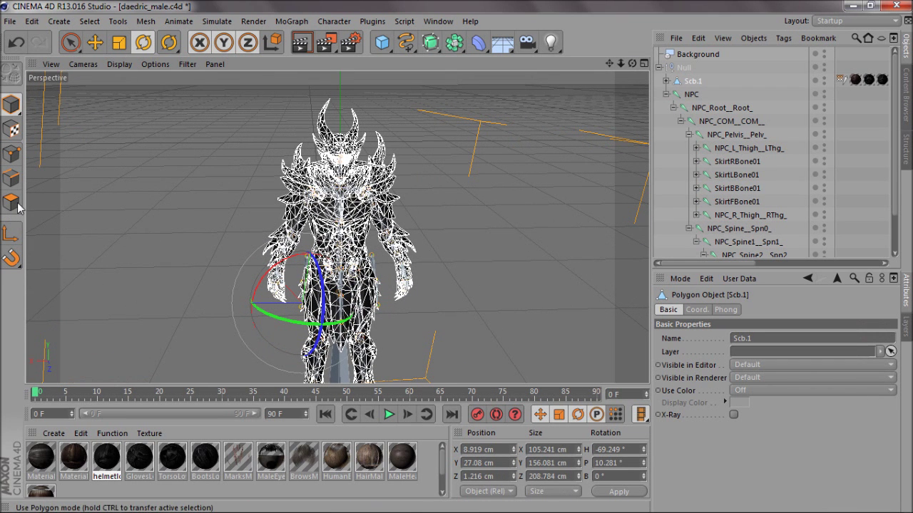
{"action": "left_click", "coordinate": [11, 203]}
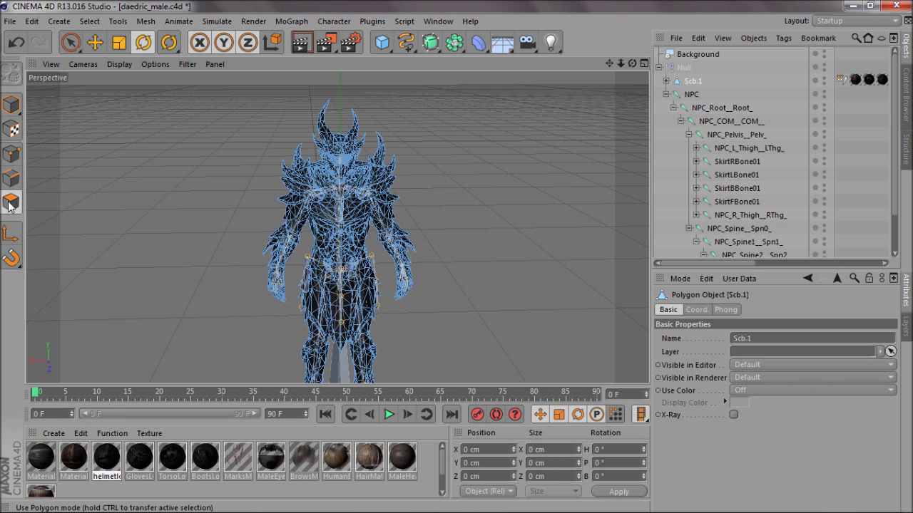
{"action": "left_click", "coordinate": [70, 42]}
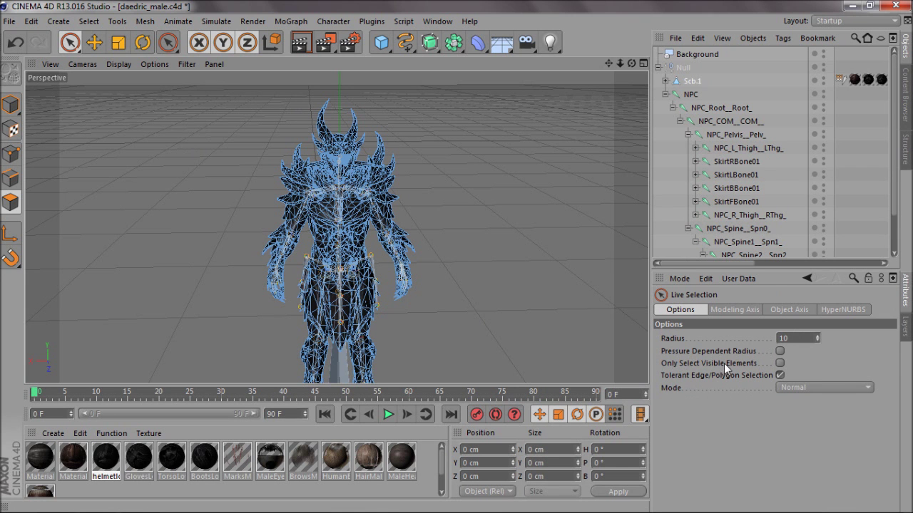
In the Front view, select and delete the mesh polygons of the legs, waist and central torso, including the stray leg fragments
{"action": "middle_click", "coordinate": [392, 231]}
{"action": "middle_click", "coordinate": [452, 346]}
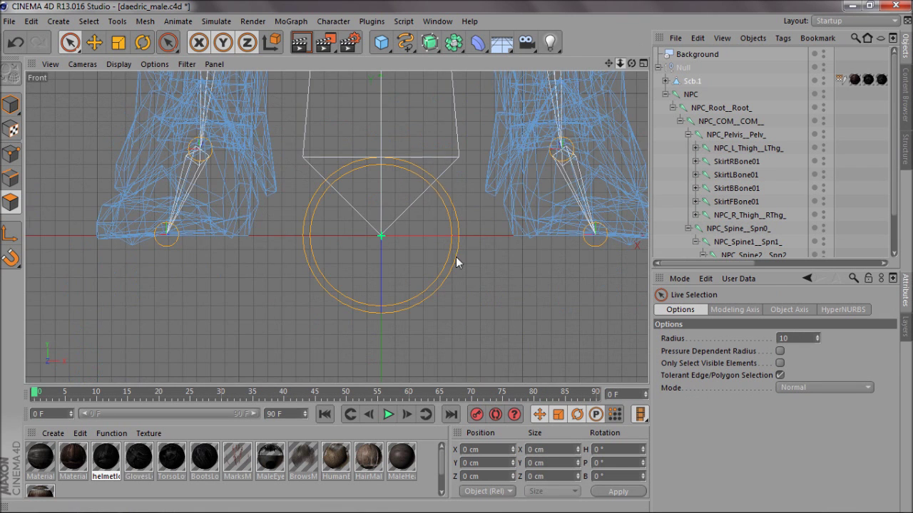
{"action": "left_click_drag", "start_coordinate": [456, 258], "coordinate": [456, 257]}
{"action": "left_click_drag", "start_coordinate": [611, 63], "coordinate": [603, 125]}
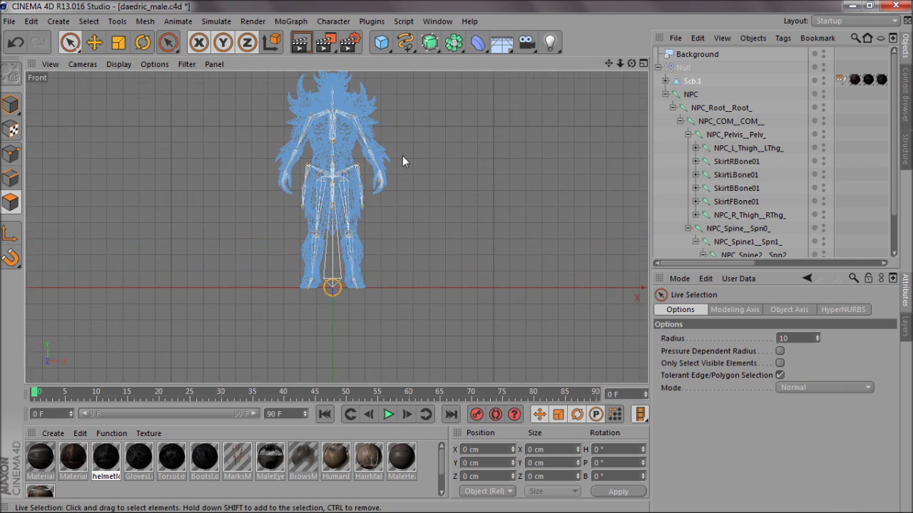
{"action": "middle_click_drag", "start_coordinate": [402, 155], "coordinate": [300, 178], "text": "alt"}
{"action": "scroll", "coordinate": [300, 178], "scroll_direction": "up", "scroll_amount": 3}
{"action": "left_click_drag", "start_coordinate": [611, 65], "coordinate": [756, 30]}
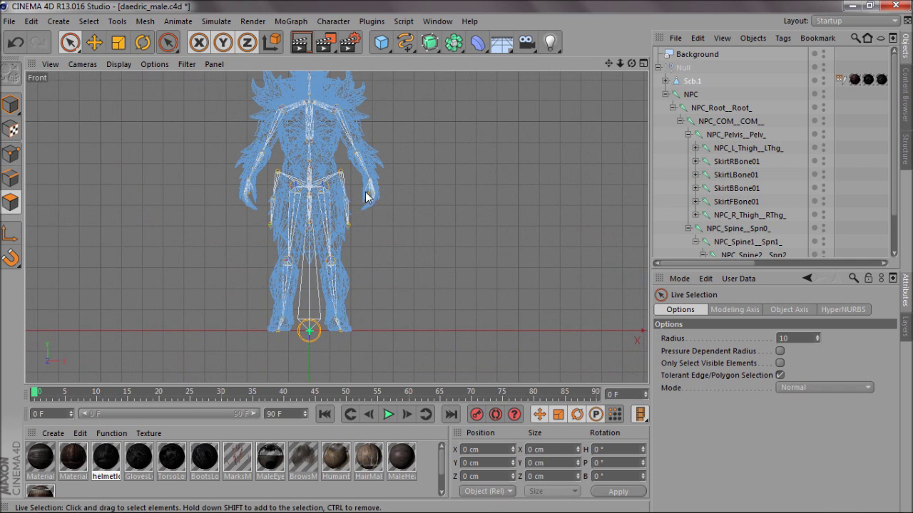
{"action": "mouse_move", "coordinate": [270, 326]}
{"action": "left_mouse_down"}
{"action": "mouse_move", "coordinate": [278, 340]}
{"action": "mouse_move", "coordinate": [273, 230]}
{"action": "left_mouse_up"}
{"action": "mouse_move", "coordinate": [292, 198]}
{"action": "left_mouse_down"}
{"action": "mouse_move", "coordinate": [328, 250]}
{"action": "mouse_move", "coordinate": [342, 338]}
{"action": "left_mouse_up"}
{"action": "mouse_move", "coordinate": [346, 286]}
{"action": "left_mouse_down"}
{"action": "mouse_move", "coordinate": [343, 200]}
{"action": "mouse_move", "coordinate": [331, 228]}
{"action": "left_mouse_up"}
{"action": "left_click_drag", "start_coordinate": [317, 140], "coordinate": [302, 158]}
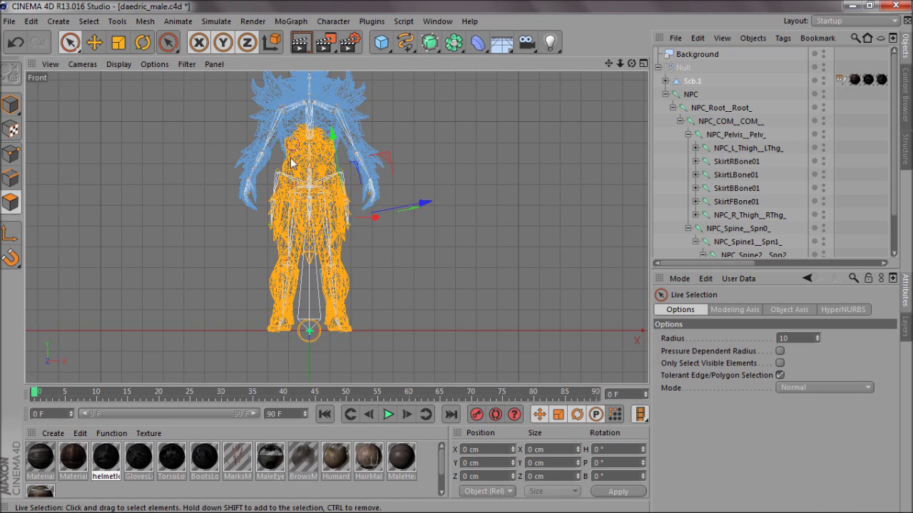
{"action": "left_click_drag", "start_coordinate": [302, 109], "coordinate": [309, 136]}
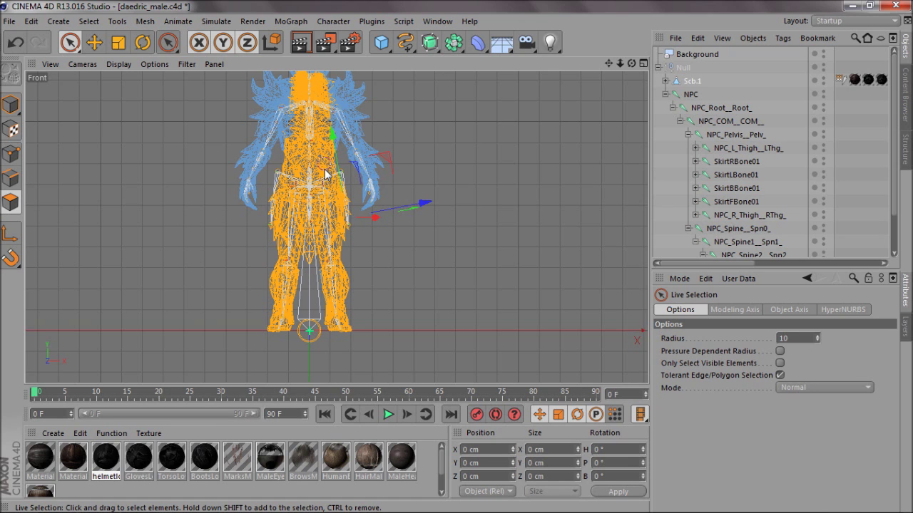
{"action": "key", "text": "Delete"}
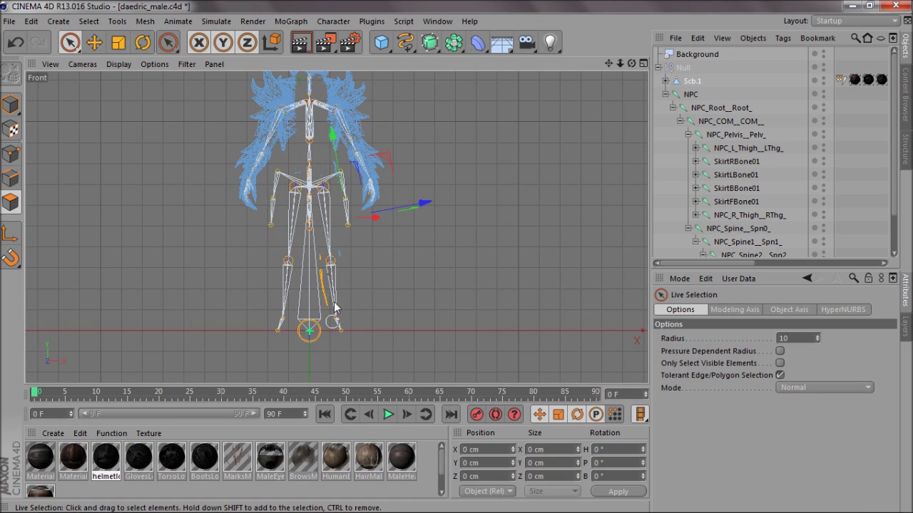
{"action": "key", "text": "Delete"}
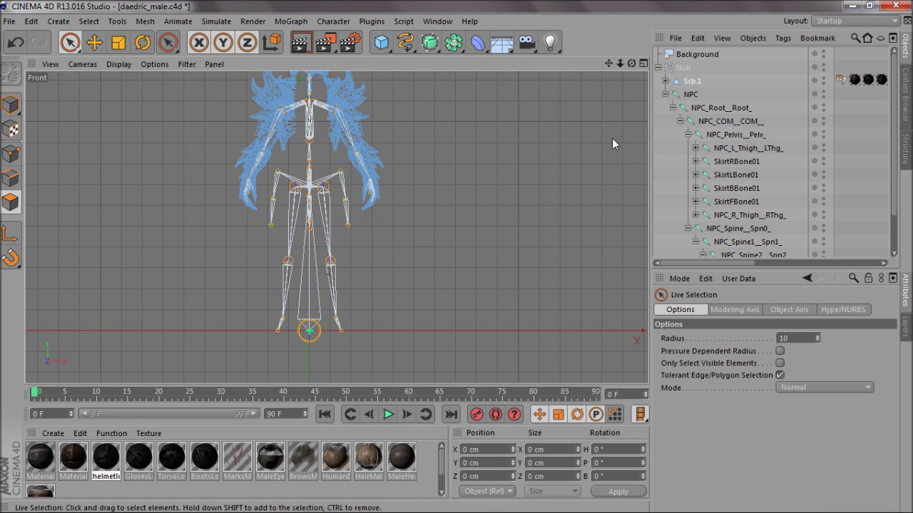
Select all polygons of the horned helmet and head, and delete them from the mesh
{"action": "scroll", "coordinate": [456, 261], "scroll_direction": "up", "scroll_amount": 6}
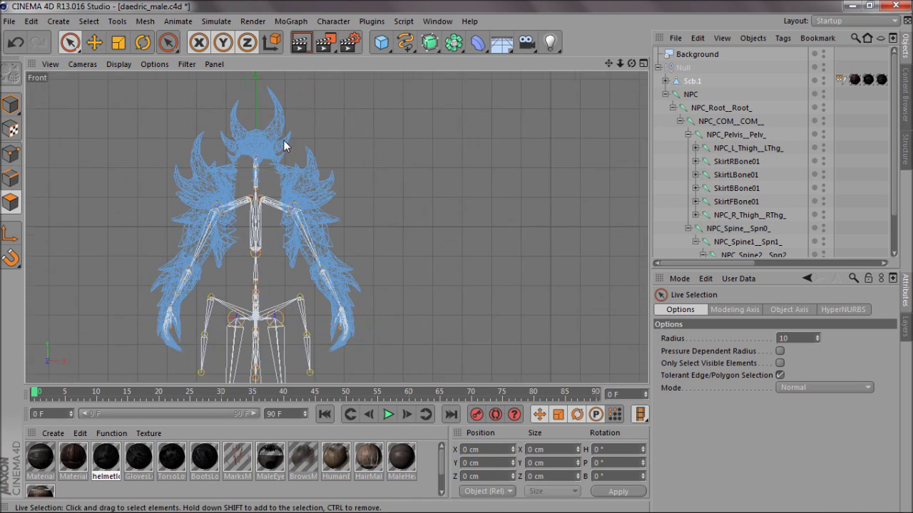
{"action": "left_click_drag", "start_coordinate": [290, 157], "coordinate": [233, 158]}
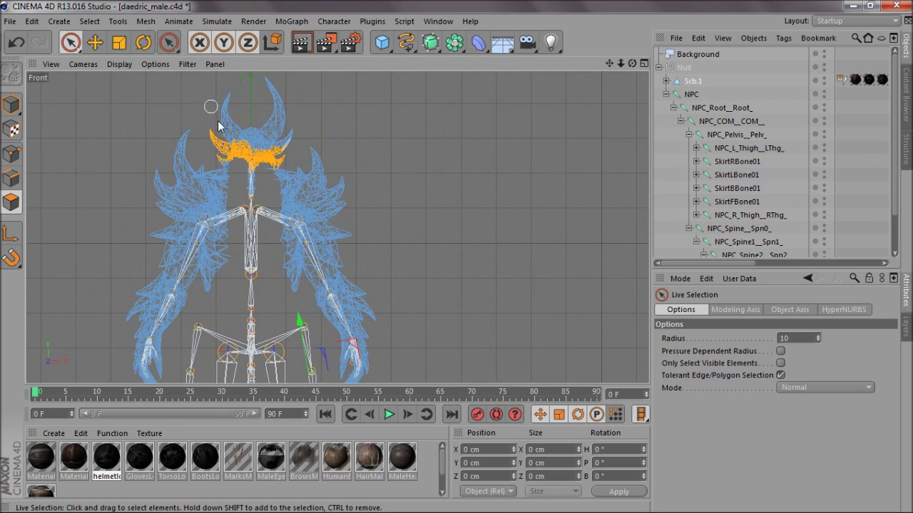
{"action": "left_click_drag", "start_coordinate": [218, 126], "coordinate": [265, 80]}
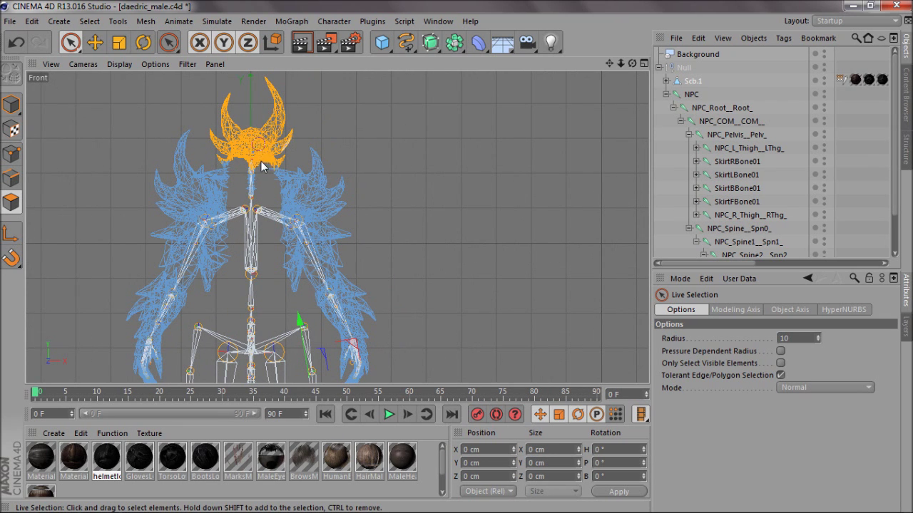
{"action": "key", "text": "Delete"}
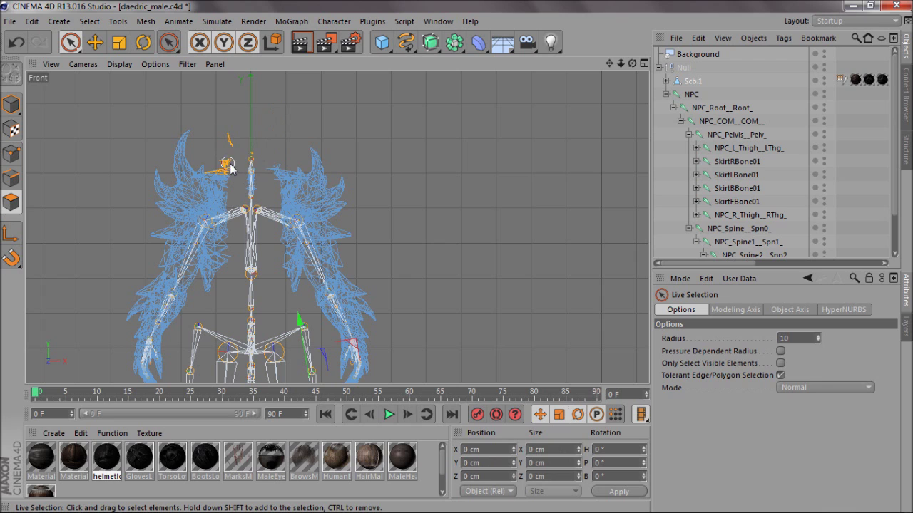
Delete the tall spikes on top of both shoulders together with the stray fragments around the neck
{"action": "left_click_drag", "start_coordinate": [173, 185], "coordinate": [179, 142]}
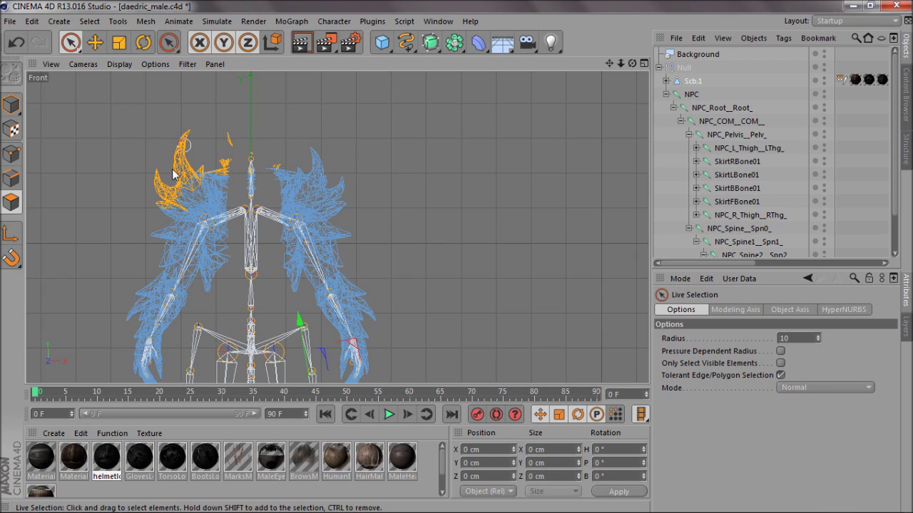
{"action": "left_click_drag", "start_coordinate": [301, 179], "coordinate": [298, 151]}
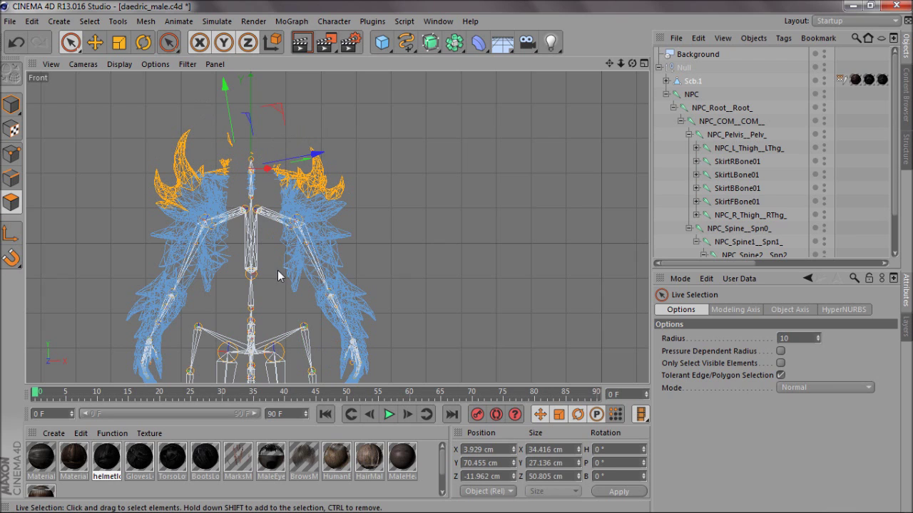
{"action": "key", "text": "Delete"}
Delete the leftover torso polygons along the inner side of both shoulders and below the armpits
{"action": "left_click_drag", "start_coordinate": [292, 292], "coordinate": [285, 257]}
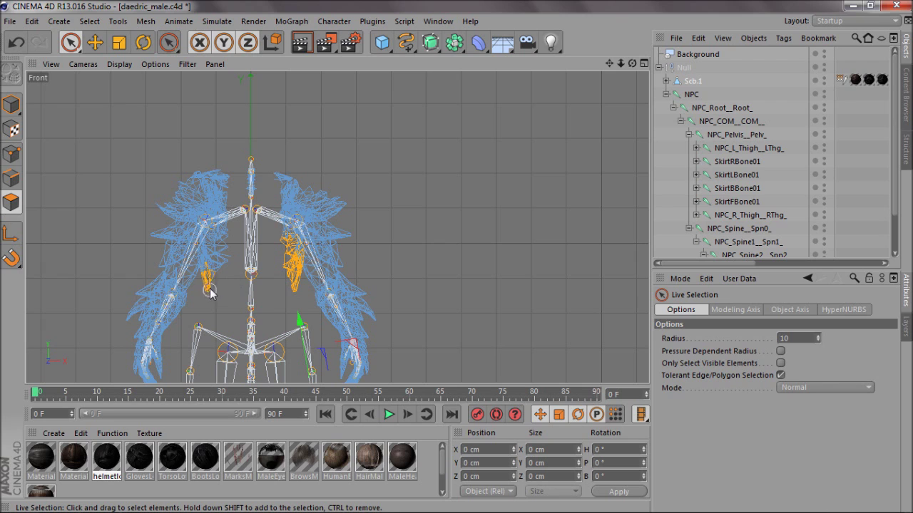
{"action": "left_click_drag", "start_coordinate": [222, 234], "coordinate": [223, 287], "text": "shift"}
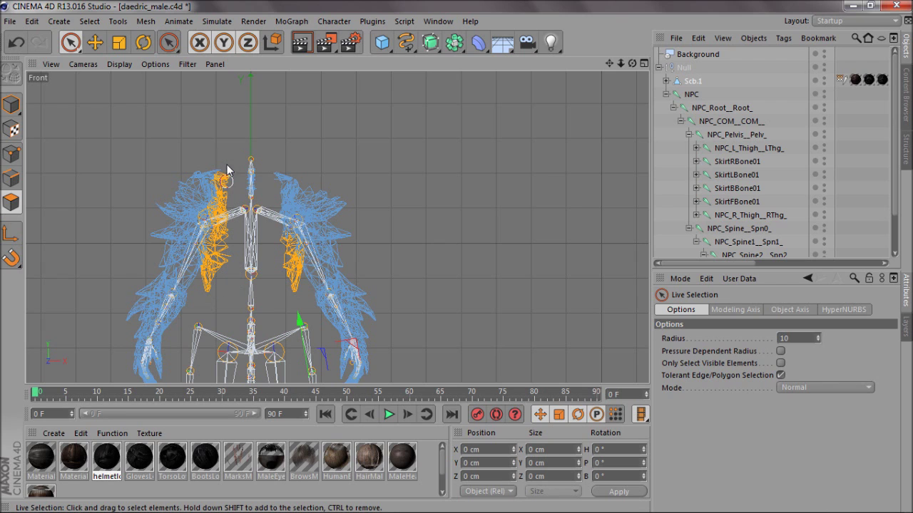
{"action": "key", "text": "Delete"}
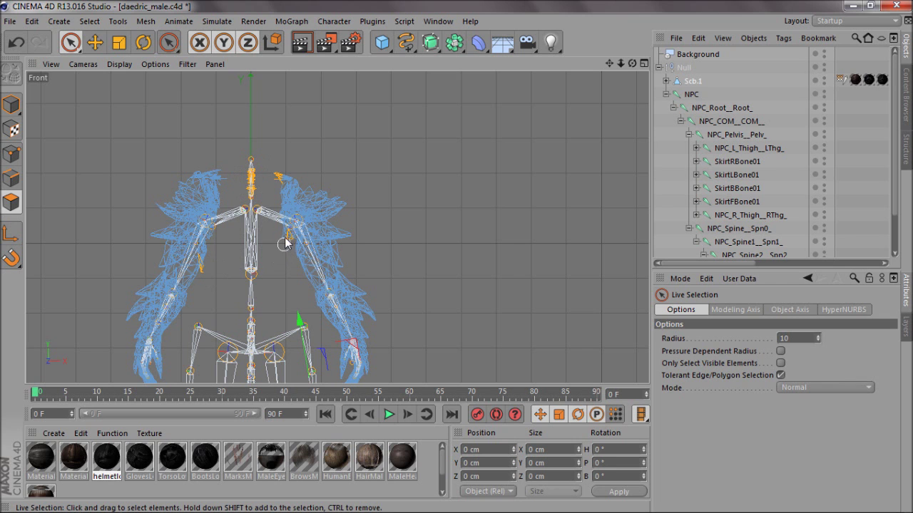
Delete the remaining stray polygons near the neck and armpits, and check the two arms in the Perspective view
{"action": "left_click_drag", "start_coordinate": [284, 244], "coordinate": [283, 181], "text": "shift"}
{"action": "key", "text": "Delete"}
{"action": "middle_click", "coordinate": [248, 162]}
{"action": "middle_click", "coordinate": [256, 155]}
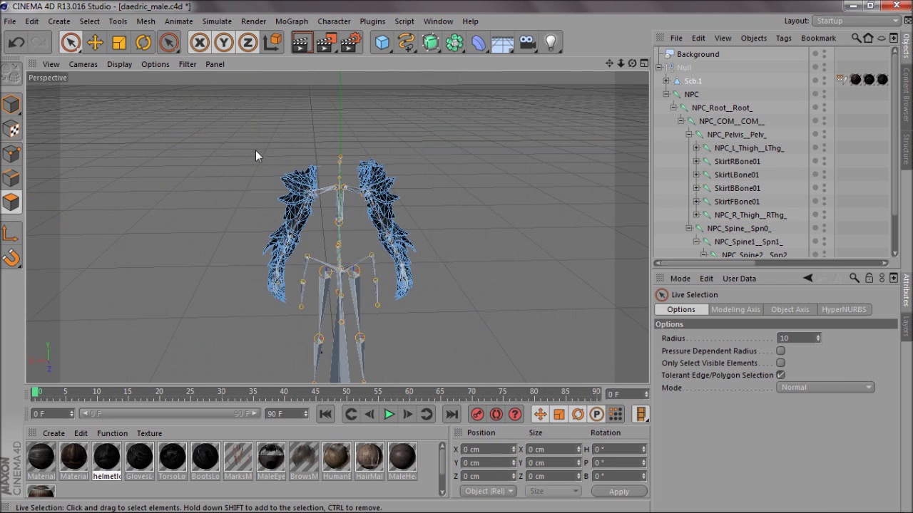
{"action": "scroll", "coordinate": [351, 209], "scroll_direction": "up", "scroll_amount": 5}
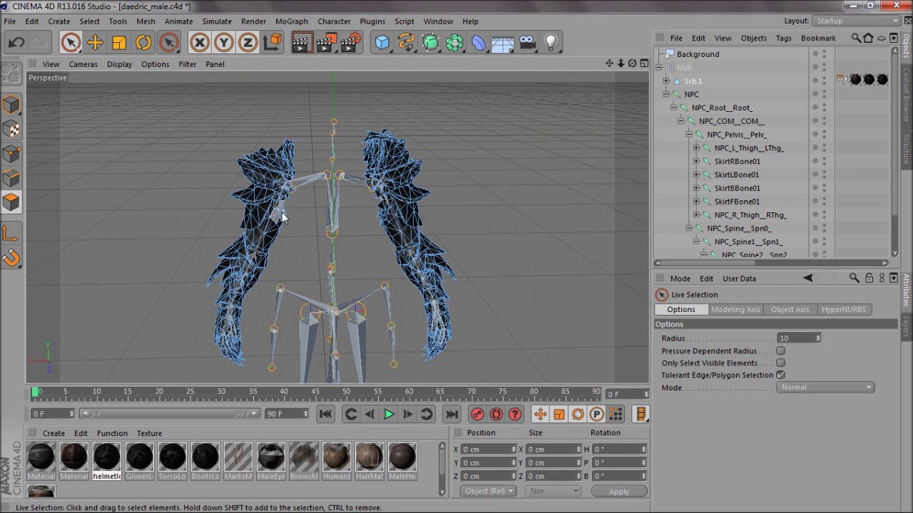
{"action": "left_click", "coordinate": [846, 142]}
{"action": "left_click_drag", "start_coordinate": [424, 257], "coordinate": [455, 263], "text": "alt"}
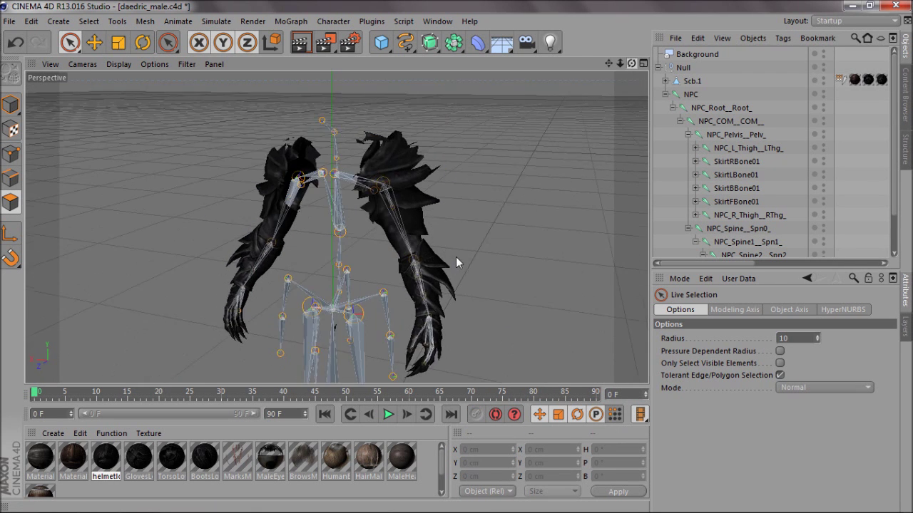
Delete the left thigh joint and all four skirt bones under the pelvis joint
{"action": "left_click", "coordinate": [725, 151]}
{"action": "key", "text": "Delete"}
{"action": "left_click", "coordinate": [721, 151]}
{"action": "key", "text": "Delete"}
{"action": "left_click", "coordinate": [722, 151]}
{"action": "key", "text": "Delete"}
{"action": "left_click", "coordinate": [722, 151]}
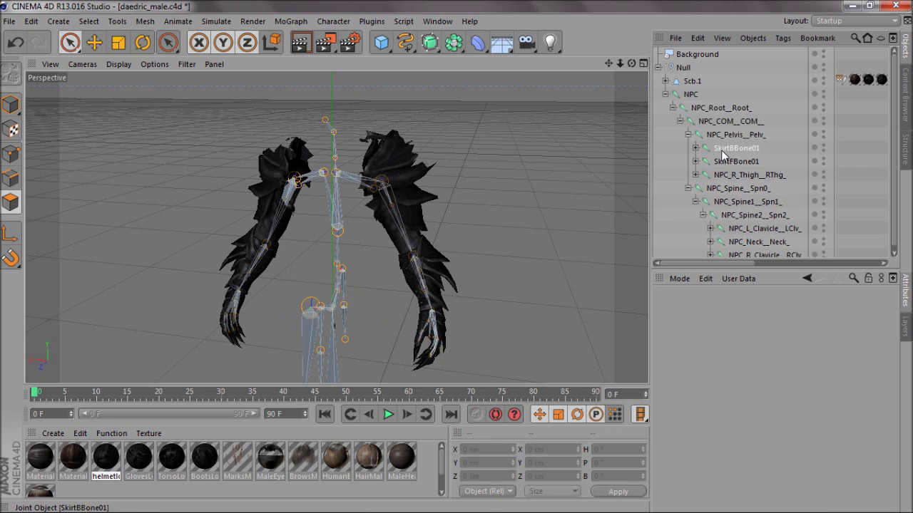
{"action": "left_click", "coordinate": [722, 148]}
{"action": "left_click", "coordinate": [722, 161], "text": "shift"}
{"action": "key", "text": "Delete"}
Delete the right thigh joint and the neck joint from the skeleton hierarchy
{"action": "left_click", "coordinate": [742, 148]}
{"action": "key", "text": "Delete"}
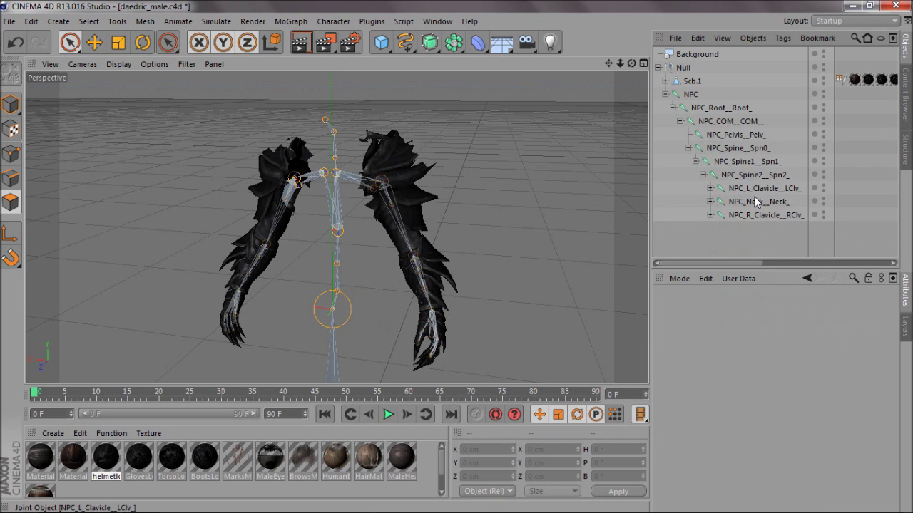
{"action": "left_click", "coordinate": [753, 198]}
{"action": "key", "text": "Delete"}
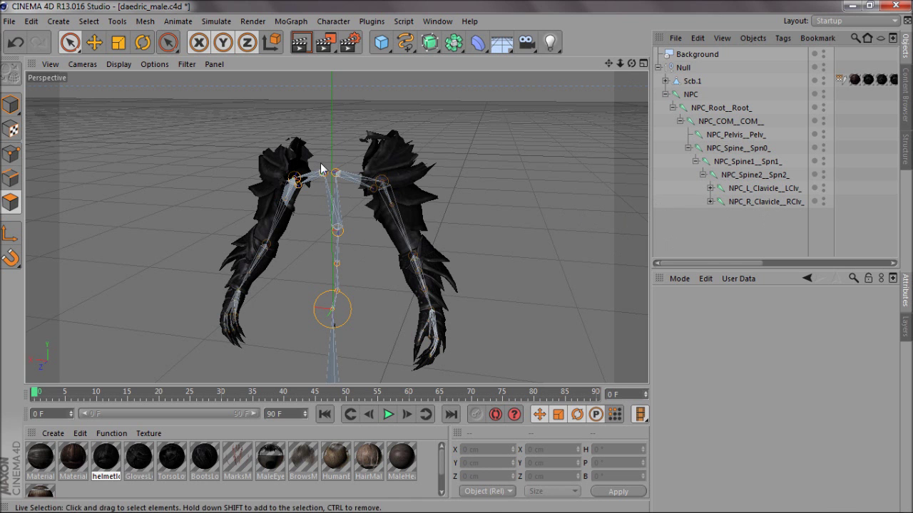
Delete the floating polygon fragments above both shoulders from the Scb.1 mesh
{"action": "left_click_drag", "start_coordinate": [631, 63], "coordinate": [456, 258]}
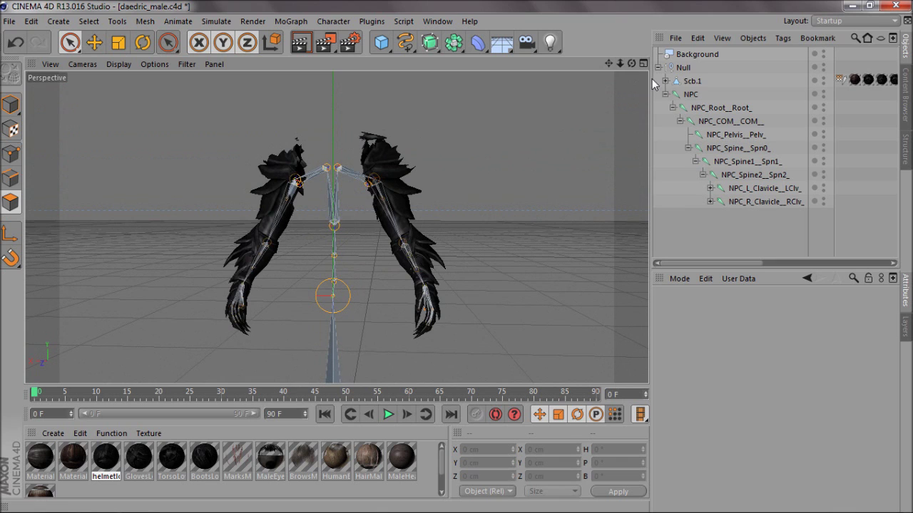
{"action": "left_click", "coordinate": [689, 83]}
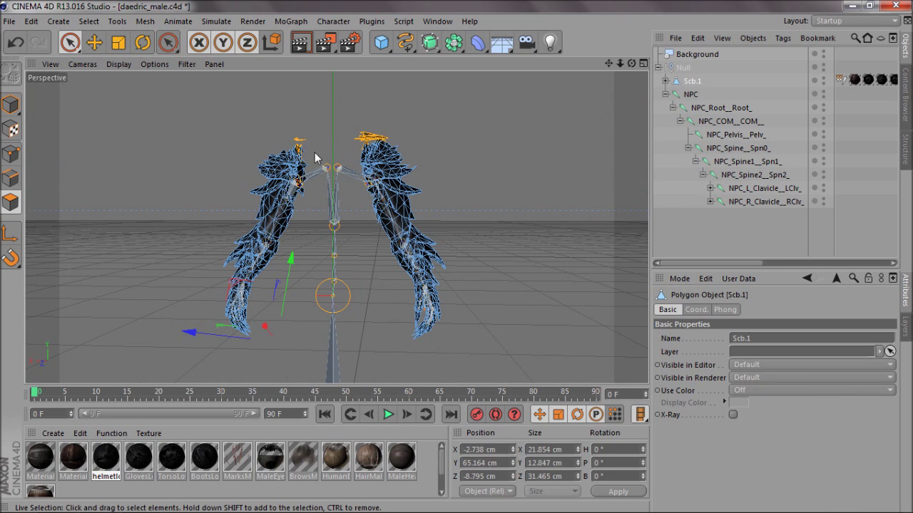
{"action": "key", "text": "Delete"}
{"action": "left_click_drag", "start_coordinate": [631, 64], "coordinate": [456, 256]}
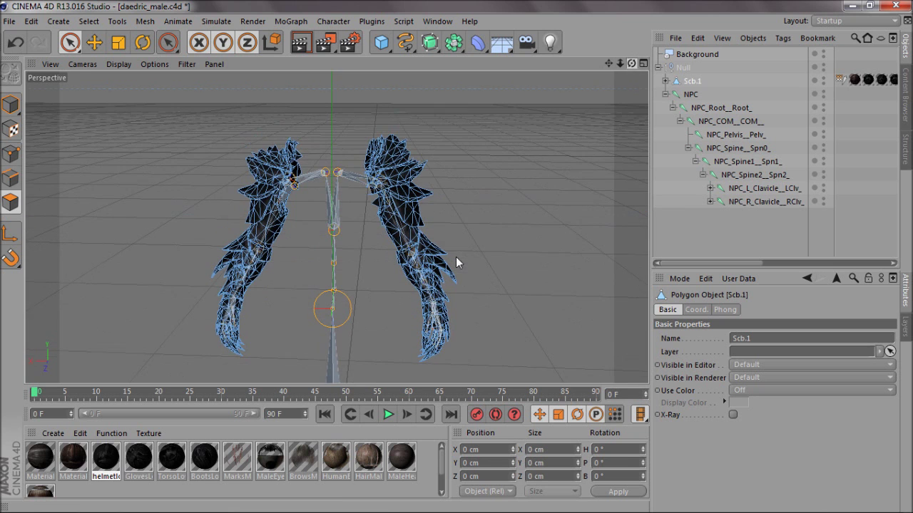
Add a camera, look through it and move it to head height between the shoulders, about 120 cm up
{"action": "left_click_drag", "start_coordinate": [528, 42], "coordinate": [559, 54]}
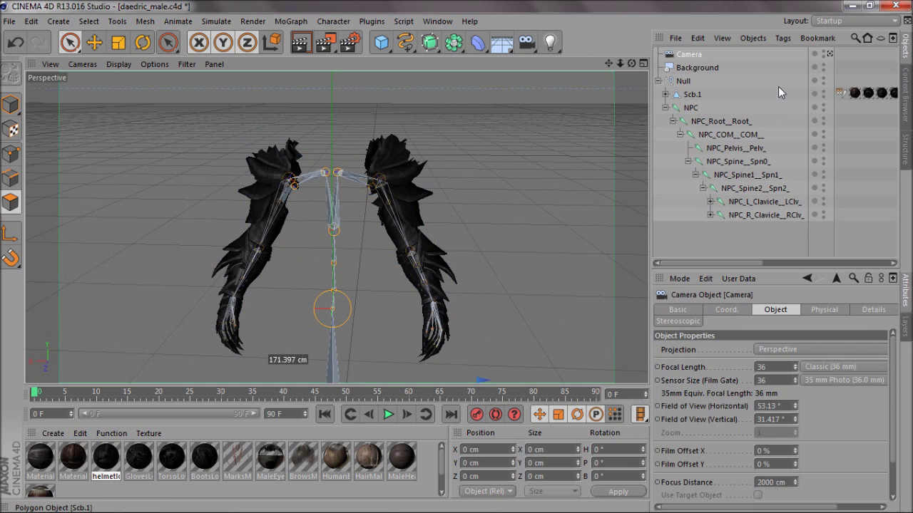
{"action": "left_click", "coordinate": [830, 54]}
{"action": "left_click_drag", "start_coordinate": [631, 64], "coordinate": [457, 257]}
{"action": "scroll", "coordinate": [456, 258], "scroll_direction": "up", "scroll_amount": 8}
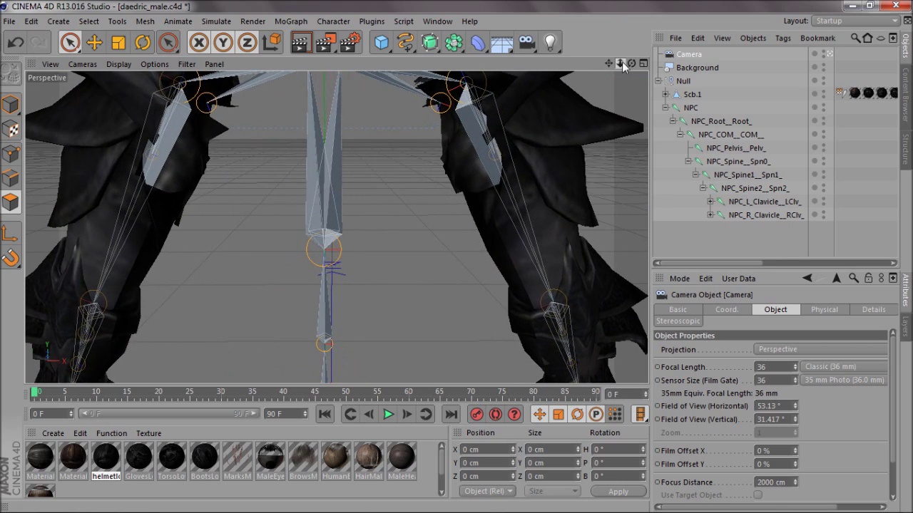
{"action": "scroll", "coordinate": [455, 263], "scroll_direction": "up", "scroll_amount": 8}
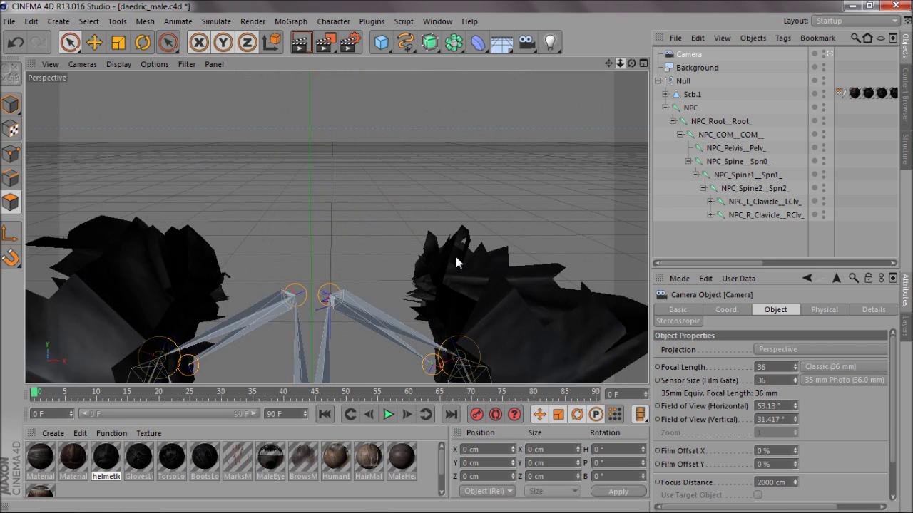
{"action": "scroll", "coordinate": [456, 258], "scroll_direction": "up", "scroll_amount": 8}
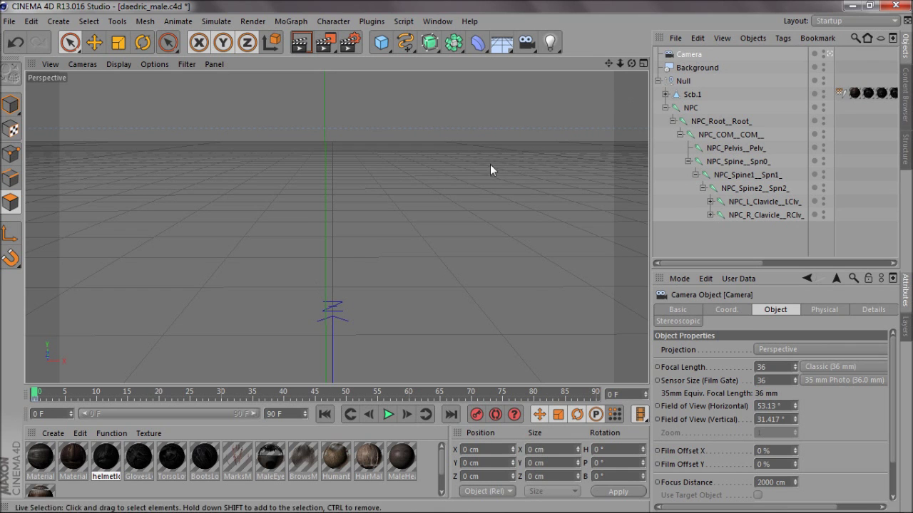
Frame the camera's whole view cone in the Top view, shown alongside the other views
{"action": "middle_click", "coordinate": [491, 165]}
{"action": "middle_click", "coordinate": [493, 166]}
{"action": "left_click_drag", "start_coordinate": [619, 64], "coordinate": [476, 369]}
{"action": "left_click_drag", "start_coordinate": [446, 261], "coordinate": [456, 256]}
{"action": "left_click_drag", "start_coordinate": [620, 64], "coordinate": [455, 256]}
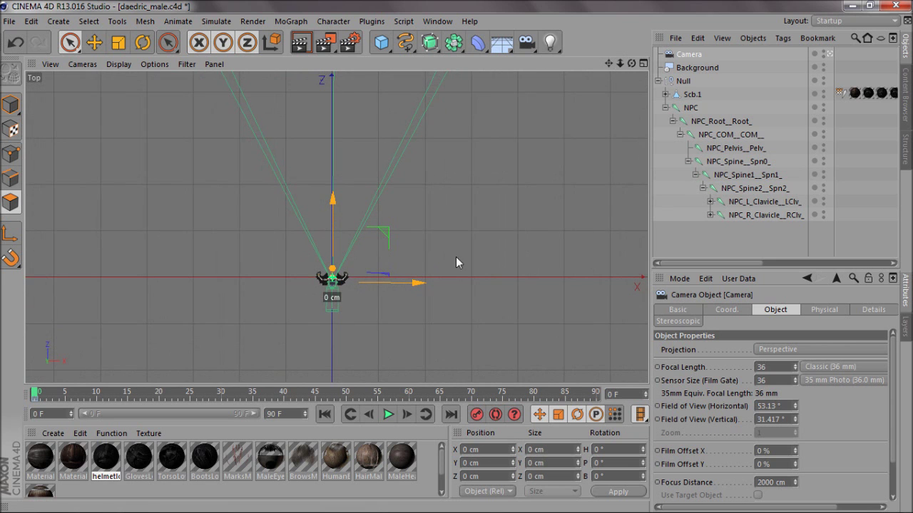
{"action": "scroll", "coordinate": [456, 256], "scroll_direction": "down", "scroll_amount": 5}
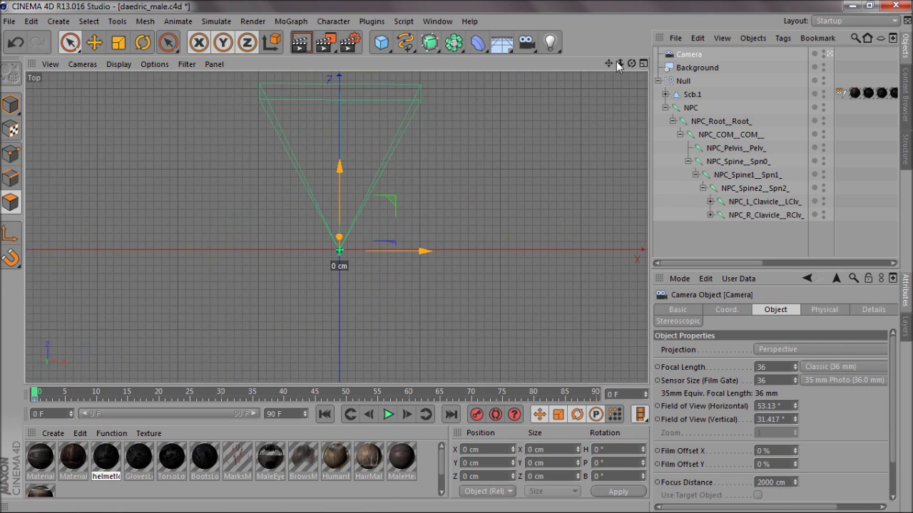
{"action": "left_click_drag", "start_coordinate": [619, 64], "coordinate": [456, 260]}
{"action": "middle_click", "coordinate": [362, 193]}
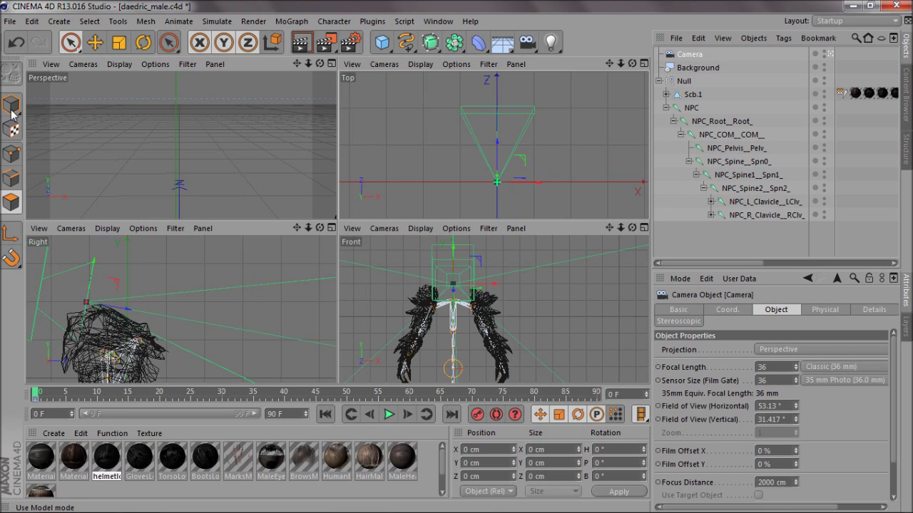
{"action": "left_click", "coordinate": [643, 64]}
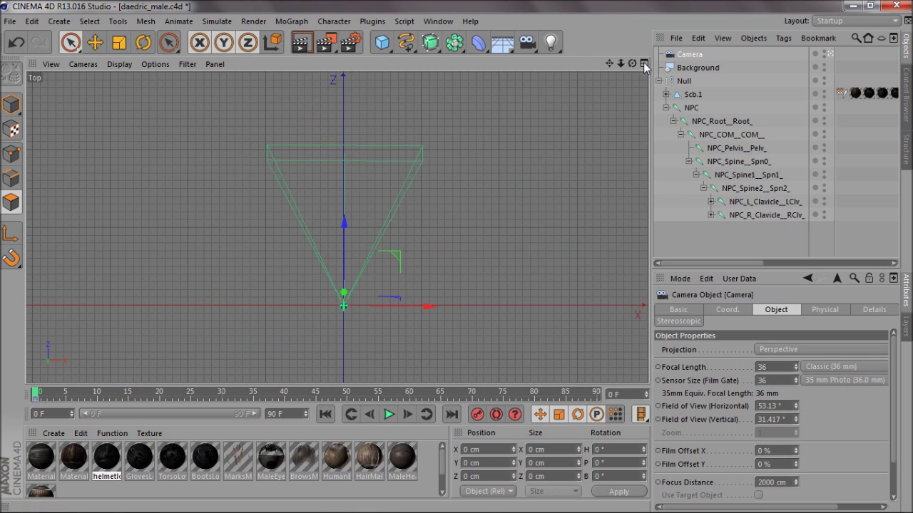
{"action": "left_click", "coordinate": [643, 63]}
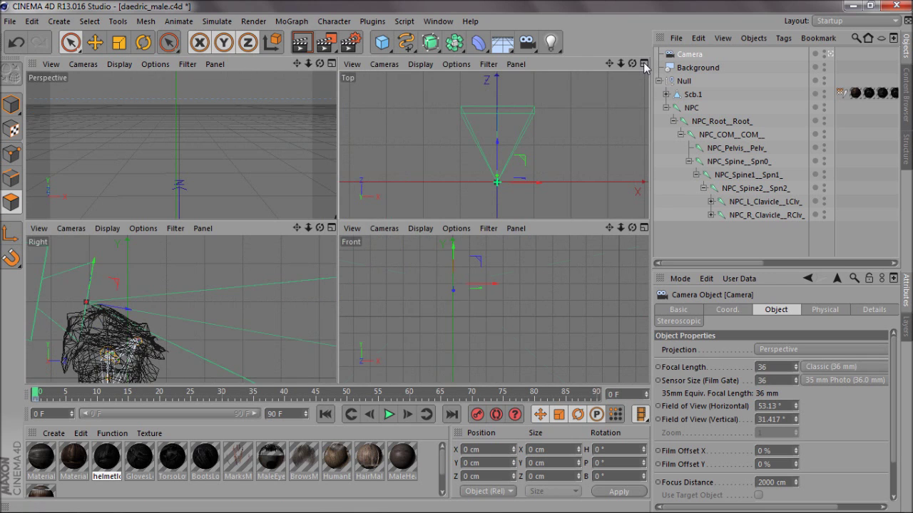
{"action": "left_click", "coordinate": [331, 228]}
{"action": "middle_click", "coordinate": [207, 328]}
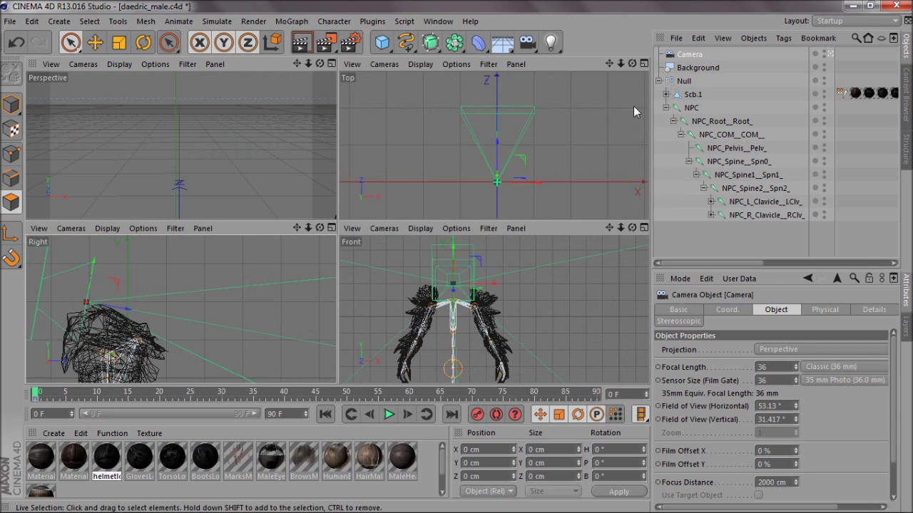
{"action": "left_click", "coordinate": [643, 62]}
{"action": "left_click", "coordinate": [644, 63]}
{"action": "middle_click", "coordinate": [562, 97]}
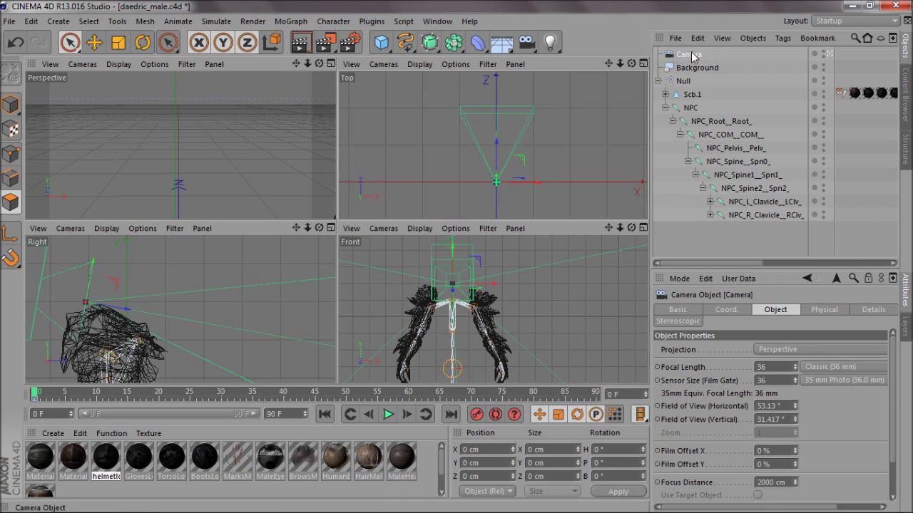
In Model mode, widen the camera's horizontal field of view to about 58.7° using its cone handles, and return to the editor view
{"action": "left_click", "coordinate": [11, 105]}
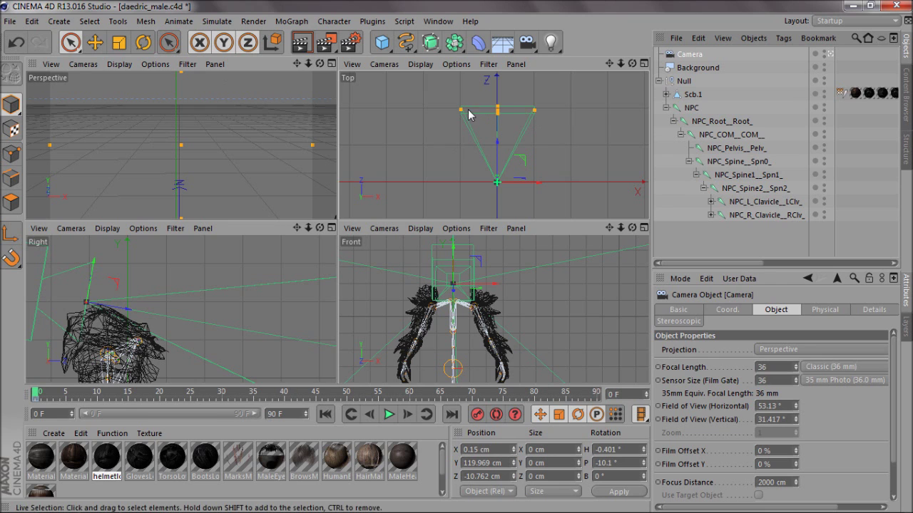
{"action": "mouse_move", "coordinate": [535, 111]}
{"action": "left_mouse_down"}
{"action": "mouse_move", "coordinate": [576, 112]}
{"action": "mouse_move", "coordinate": [539, 127]}
{"action": "left_mouse_up"}
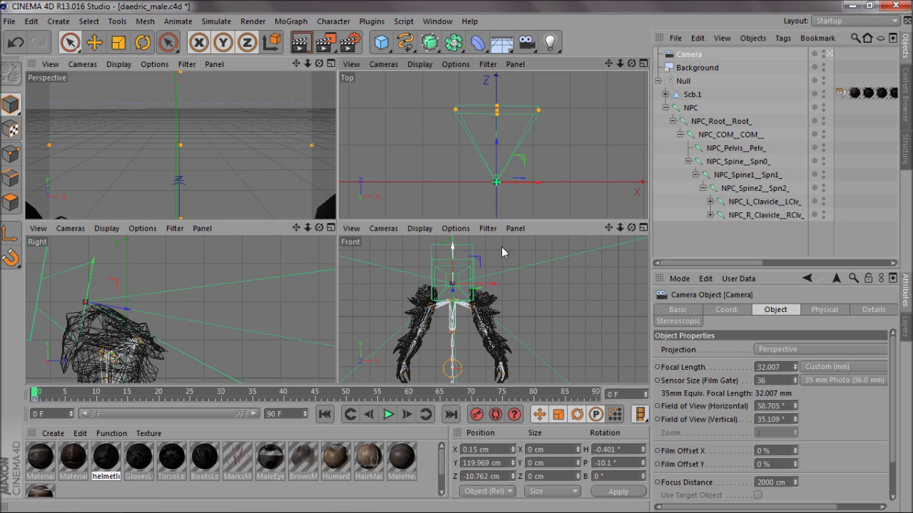
{"action": "key", "text": "F1"}
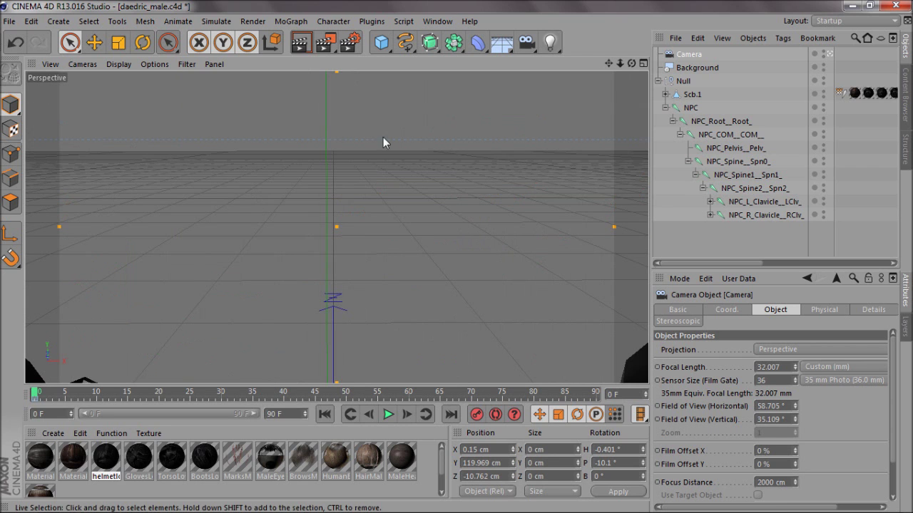
{"action": "left_click", "coordinate": [827, 55]}
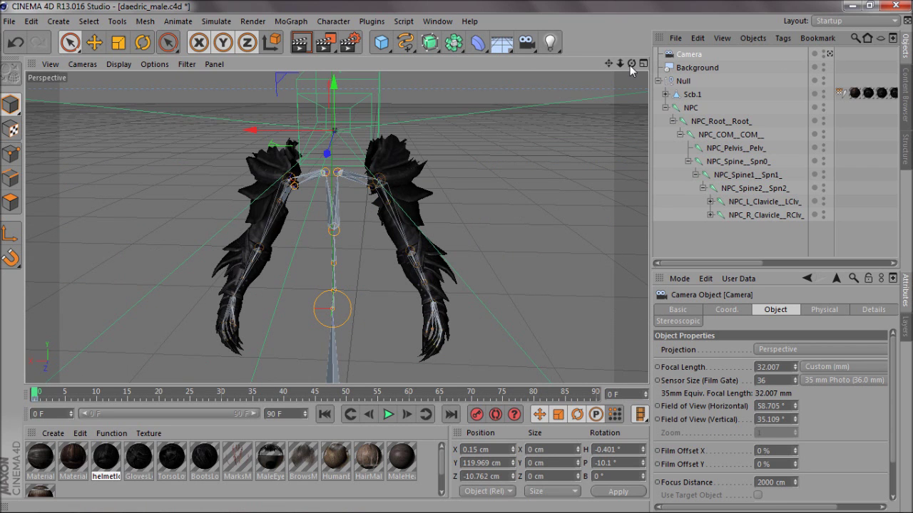
{"action": "left_click_drag", "start_coordinate": [630, 64], "coordinate": [690, 123]}
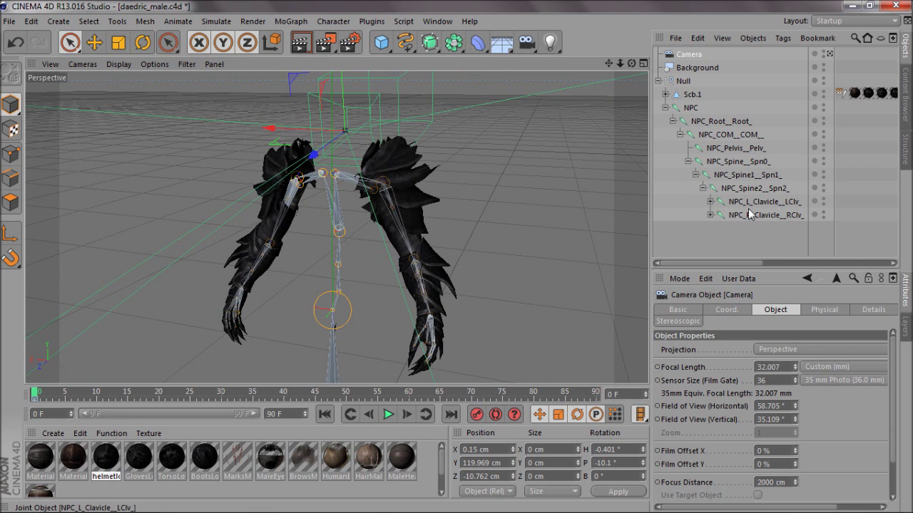
Expand the left clavicle and upper arm in the hierarchy and delete the NPC_L_Pauldron joint
{"action": "left_click", "coordinate": [710, 202]}
{"action": "left_click", "coordinate": [718, 229]}
{"action": "scroll", "coordinate": [718, 231], "scroll_direction": "down", "scroll_amount": 1}
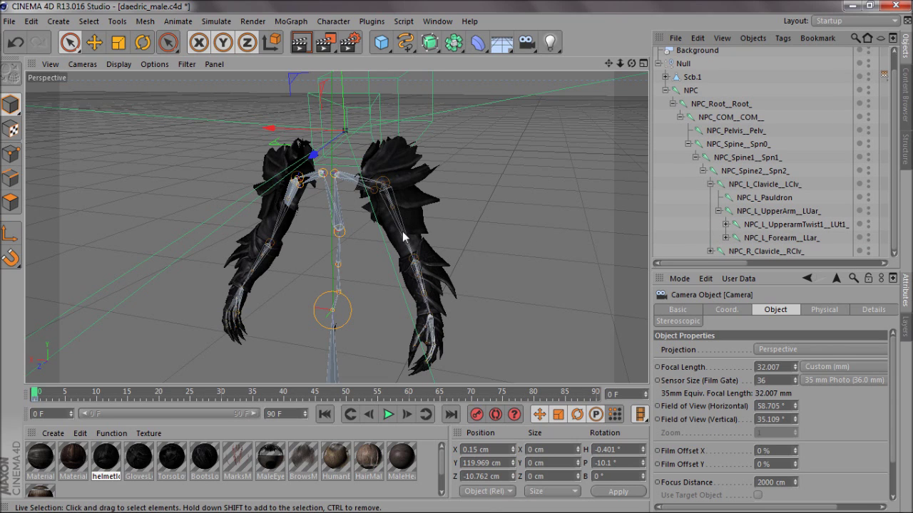
{"action": "left_click", "coordinate": [758, 197]}
{"action": "key", "text": "Delete"}
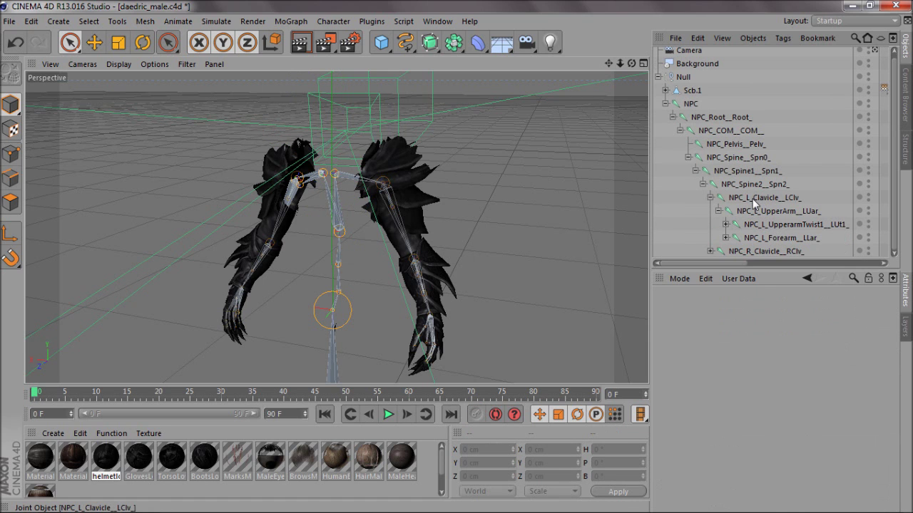
Delete the left arm's twist joints, NPC_L_UpperarmTwist1 and NPC_L_ForearmTwist2
{"action": "left_click", "coordinate": [755, 211]}
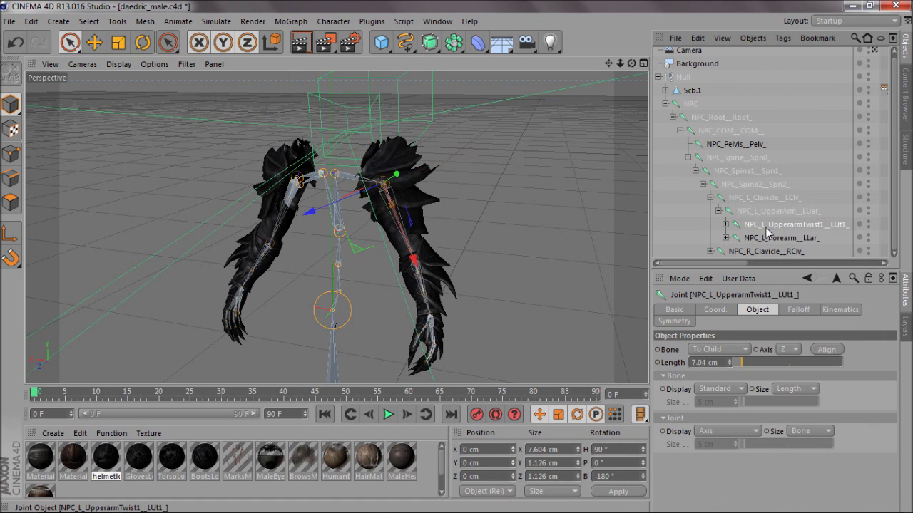
{"action": "key", "text": "Delete"}
{"action": "left_click", "coordinate": [726, 229]}
{"action": "left_click", "coordinate": [785, 243]}
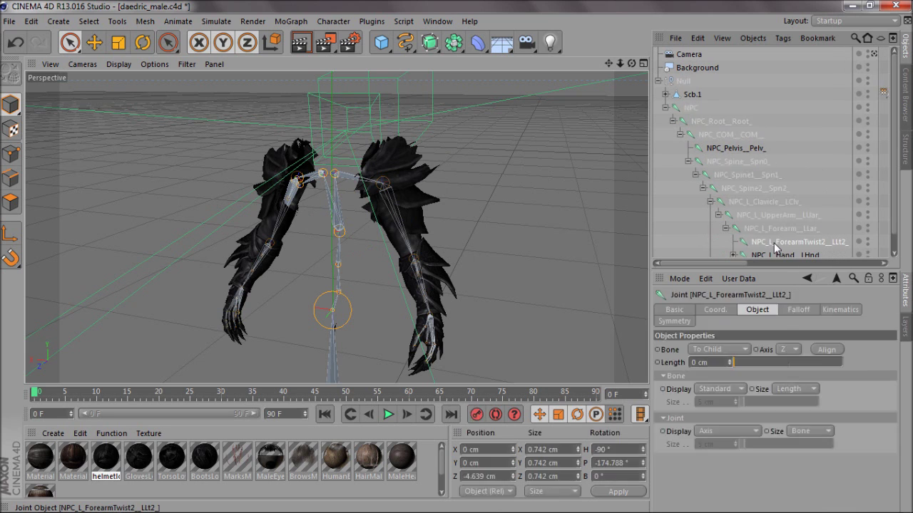
{"action": "key", "text": "Delete"}
Create an IK chain from the left upper arm through the forearm to the left hand joint
{"action": "left_click", "coordinate": [775, 244]}
{"action": "left_click", "coordinate": [768, 214]}
{"action": "left_click", "coordinate": [781, 240], "text": "shift"}
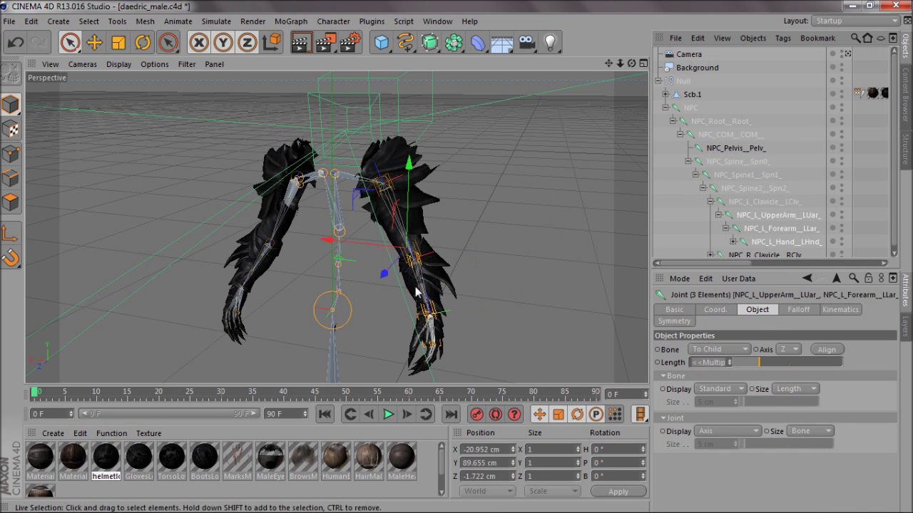
{"action": "left_click", "coordinate": [333, 21]}
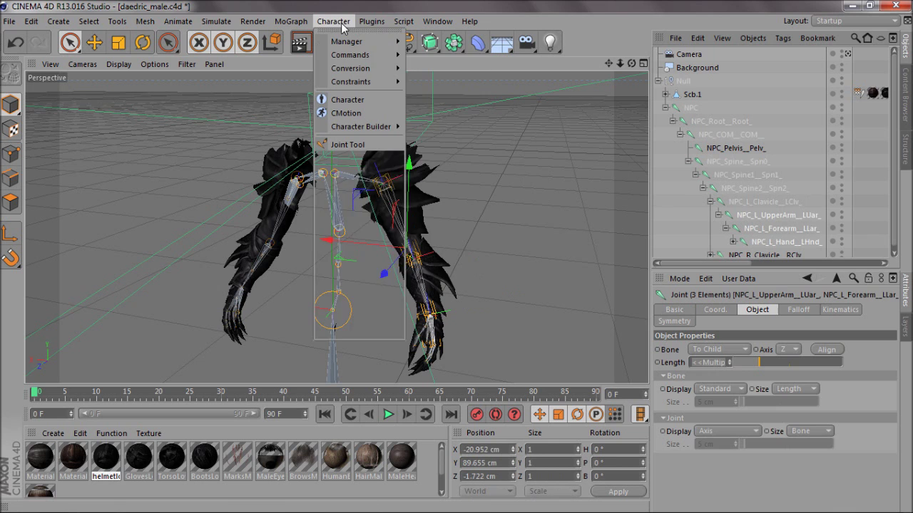
{"action": "mouse_move", "coordinate": [368, 57]}
{"action": "left_click", "coordinate": [447, 62]}
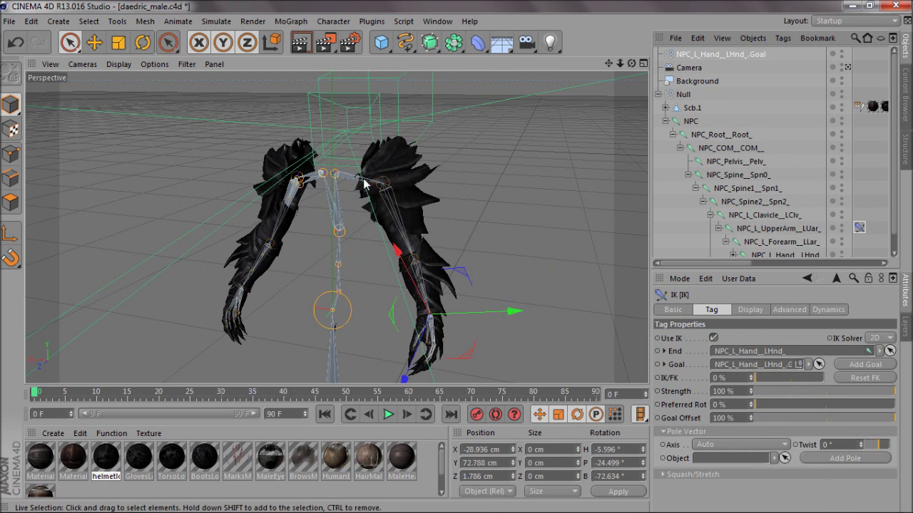
Expand the right clavicle, delete its NPC_R_Pauldron joint and expand the right upper arm
{"action": "scroll", "coordinate": [859, 229], "scroll_direction": "down", "scroll_amount": 1}
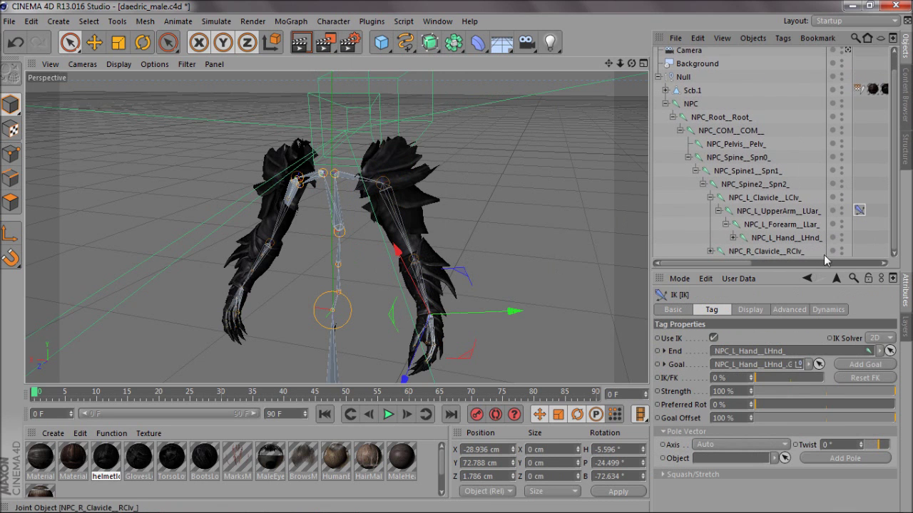
{"action": "left_click", "coordinate": [895, 253]}
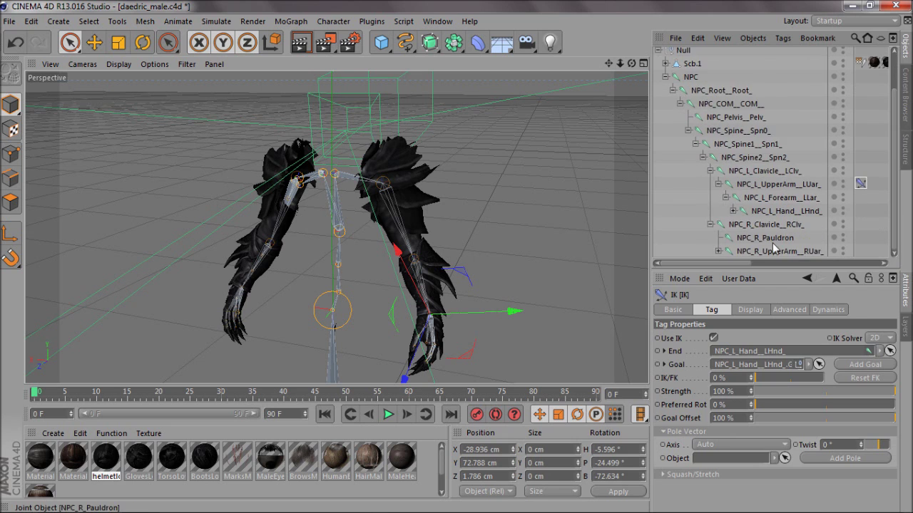
{"action": "left_click", "coordinate": [725, 249]}
{"action": "left_click", "coordinate": [895, 254]}
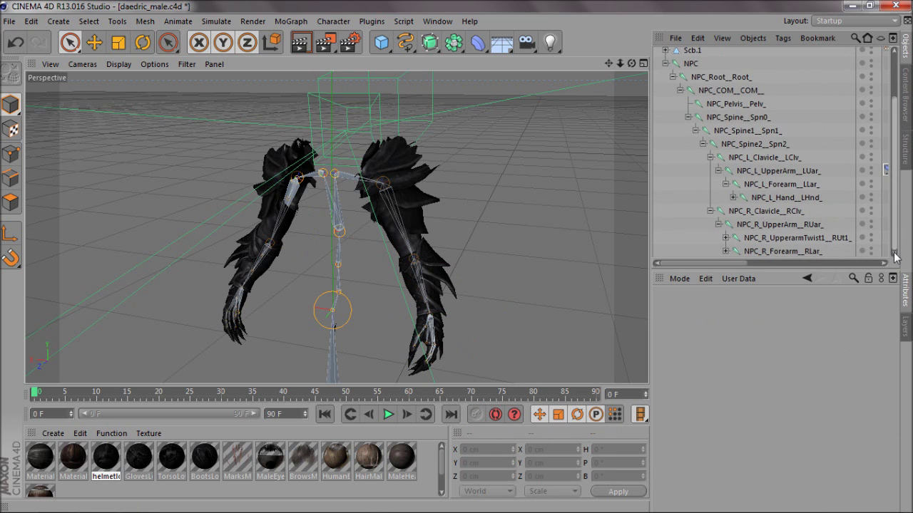
Delete the right arm's NPC_R_UpperarmTwist1 joint and its forearm twist joint
{"action": "left_click", "coordinate": [780, 238]}
{"action": "key", "text": "Delete"}
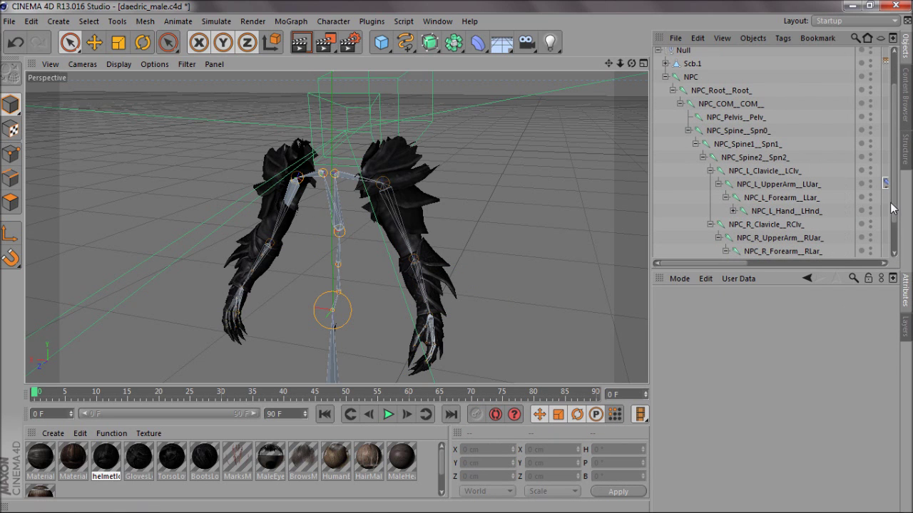
{"action": "scroll", "coordinate": [891, 206], "scroll_direction": "down", "scroll_amount": 2}
{"action": "left_click", "coordinate": [786, 237]}
{"action": "key", "text": "Delete"}
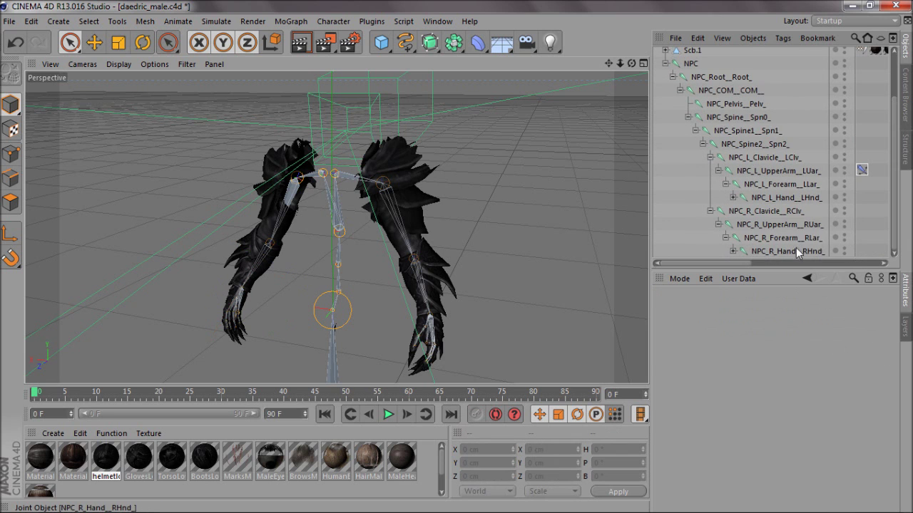
Create an IK chain from the right upper arm through the forearm to the right hand joint
{"action": "left_click", "coordinate": [796, 249]}
{"action": "left_click", "coordinate": [778, 226], "text": "shift"}
{"action": "left_click", "coordinate": [333, 22]}
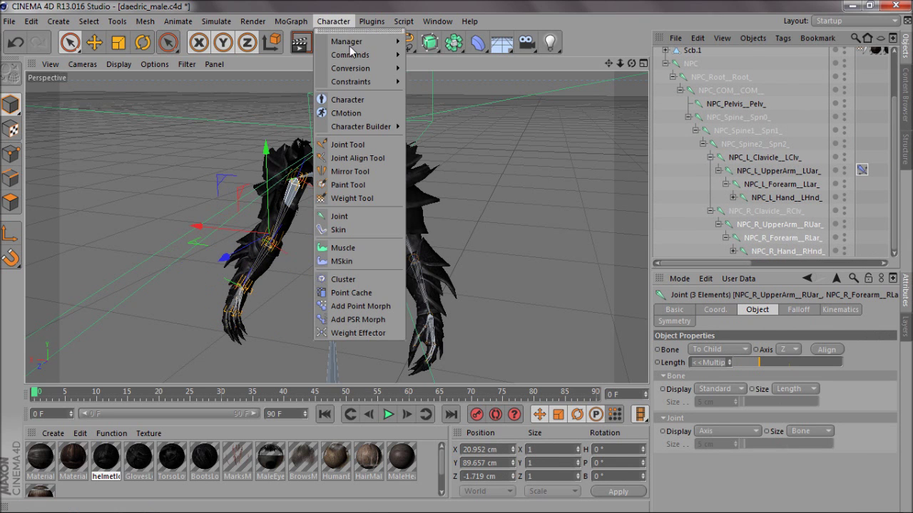
{"action": "mouse_move", "coordinate": [350, 55]}
{"action": "left_click", "coordinate": [438, 63]}
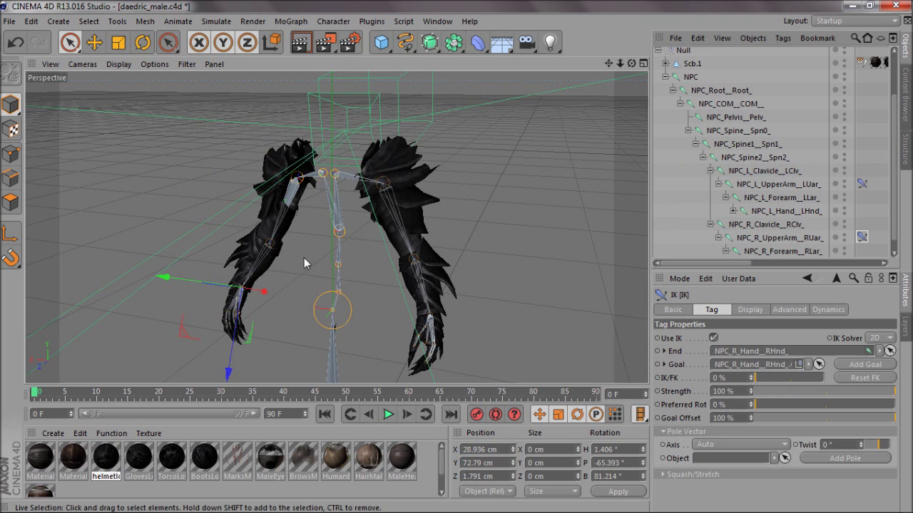
Move the left hand's IK goal up and inward in the Back view to about X -8 cm, Y 99.3 cm
{"action": "left_click_drag", "start_coordinate": [631, 64], "coordinate": [455, 257]}
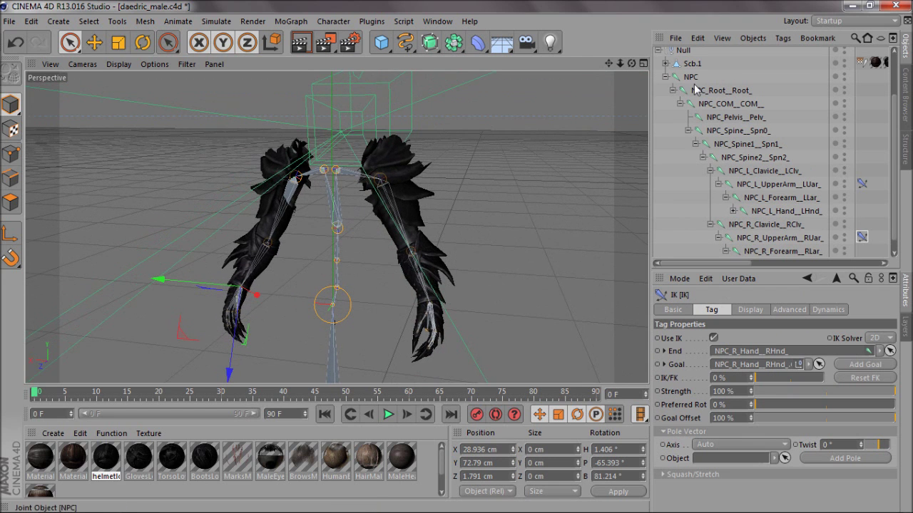
{"action": "scroll", "coordinate": [681, 73], "scroll_direction": "up", "scroll_amount": 3}
{"action": "left_click", "coordinate": [710, 66]}
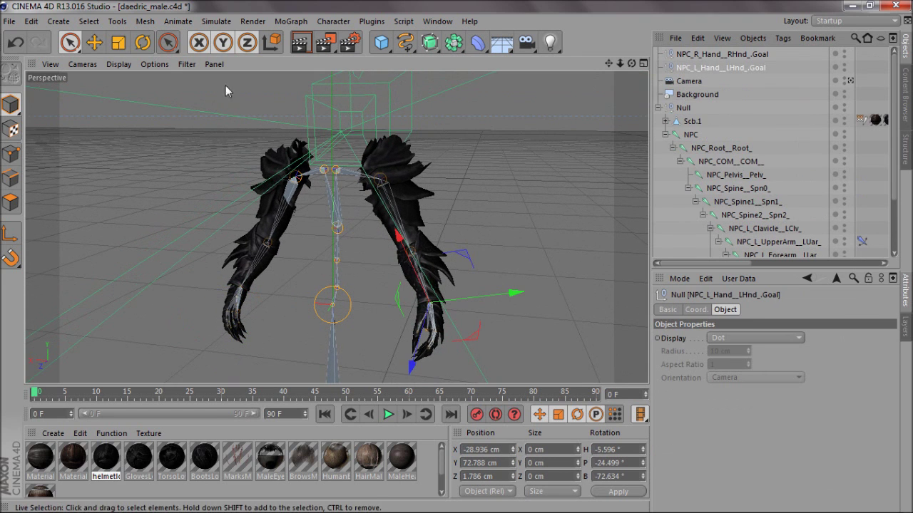
{"action": "left_click", "coordinate": [92, 45]}
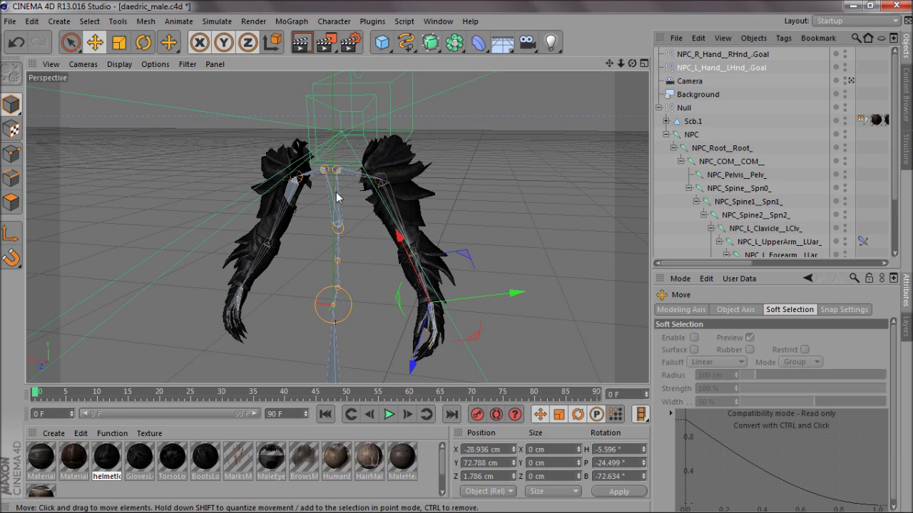
{"action": "middle_click", "coordinate": [478, 261]}
{"action": "middle_click", "coordinate": [473, 286]}
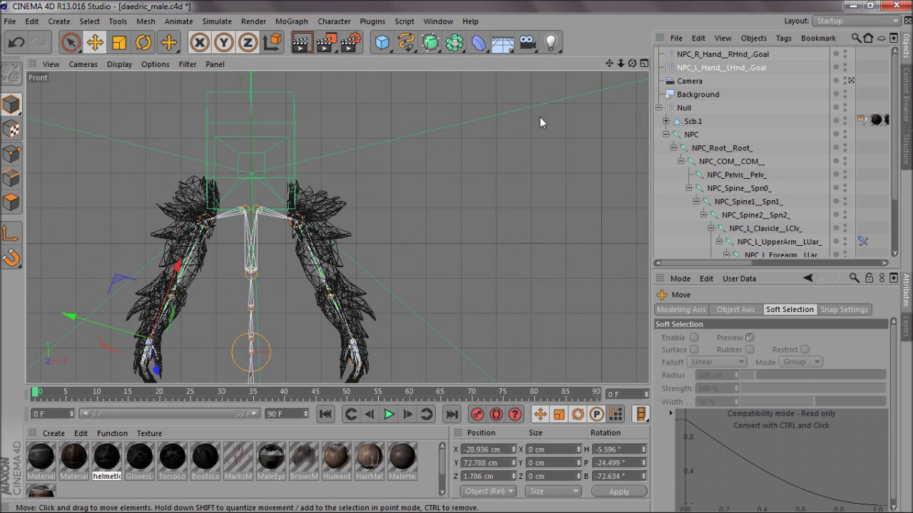
{"action": "left_click_drag", "start_coordinate": [608, 63], "coordinate": [291, 255]}
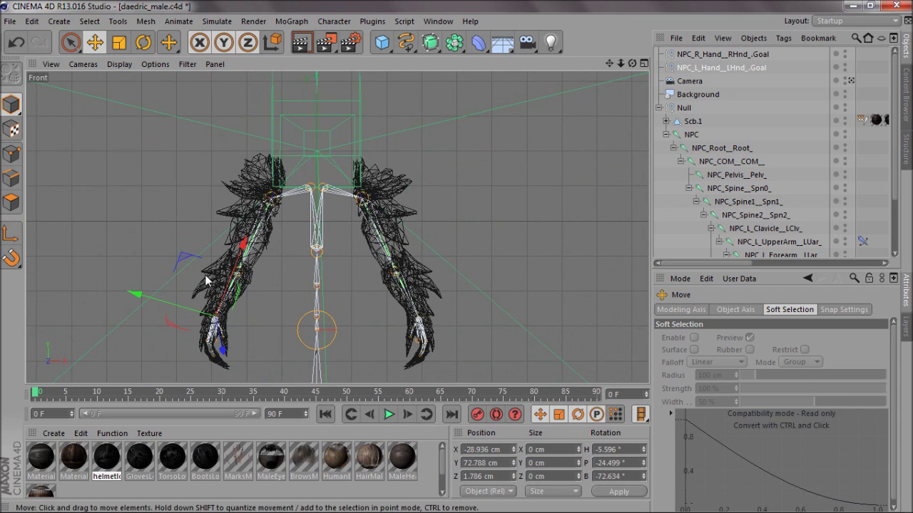
{"action": "left_click", "coordinate": [83, 64]}
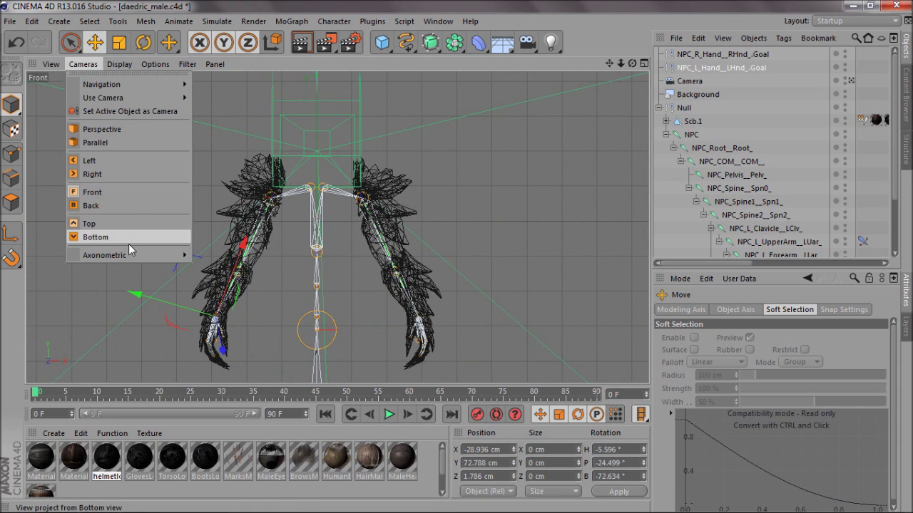
{"action": "left_click", "coordinate": [96, 206]}
{"action": "left_click_drag", "start_coordinate": [620, 64], "coordinate": [457, 262]}
{"action": "scroll", "coordinate": [456, 263], "scroll_direction": "down", "scroll_amount": 5}
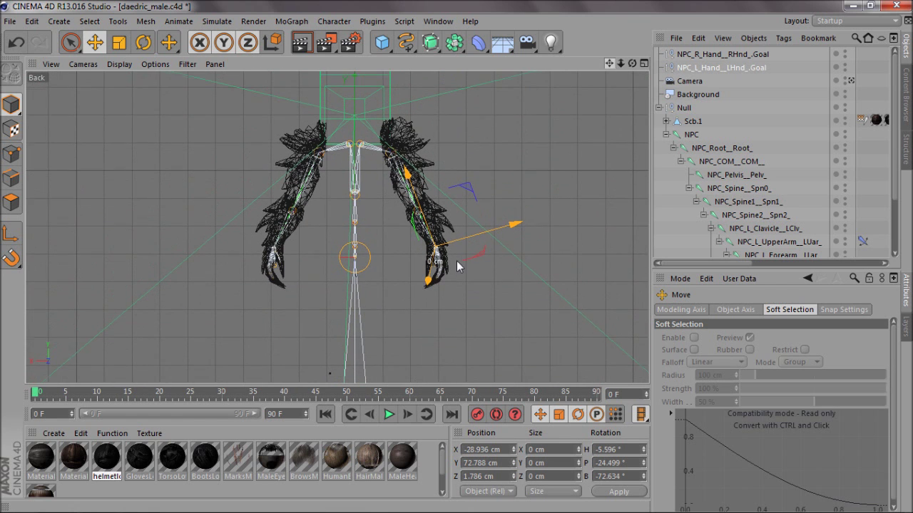
{"action": "left_click_drag", "start_coordinate": [444, 217], "coordinate": [410, 162]}
Move the left hand's IK goal forward in the Top view to about Z 22.5 cm
{"action": "middle_click", "coordinate": [428, 158]}
{"action": "middle_click", "coordinate": [473, 147]}
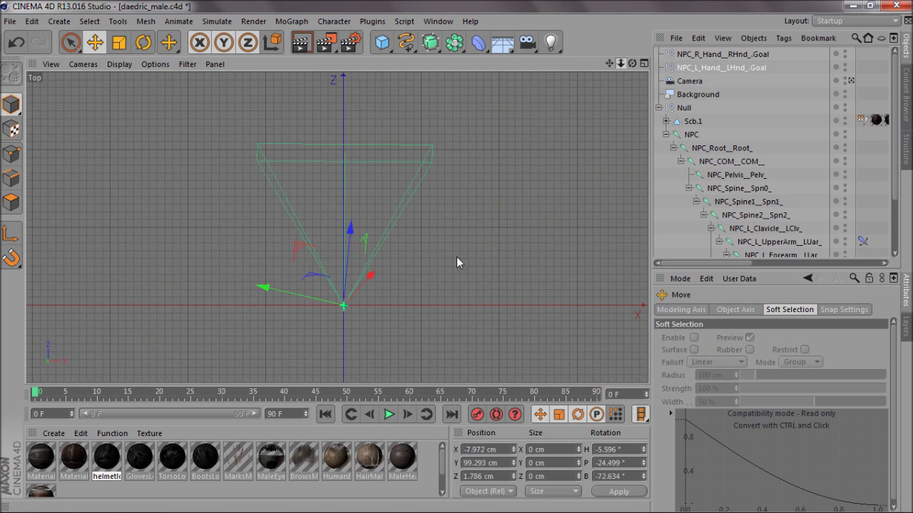
{"action": "scroll", "coordinate": [457, 258], "scroll_direction": "up", "scroll_amount": 9}
{"action": "left_click_drag", "start_coordinate": [609, 63], "coordinate": [605, 3]}
{"action": "scroll", "coordinate": [454, 241], "scroll_direction": "down", "scroll_amount": 6}
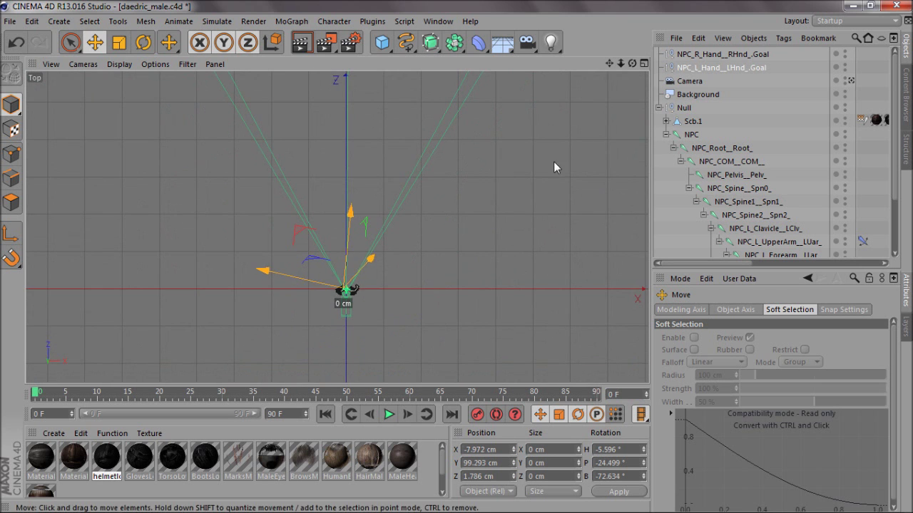
{"action": "scroll", "coordinate": [547, 271], "scroll_direction": "up", "scroll_amount": 6}
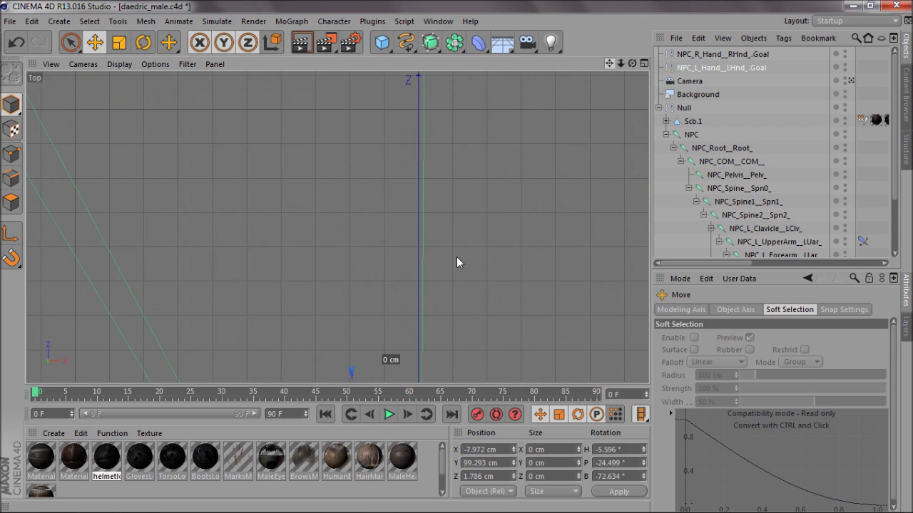
{"action": "scroll", "coordinate": [456, 257], "scroll_direction": "down", "scroll_amount": 5}
{"action": "left_click_drag", "start_coordinate": [608, 64], "coordinate": [590, 2]}
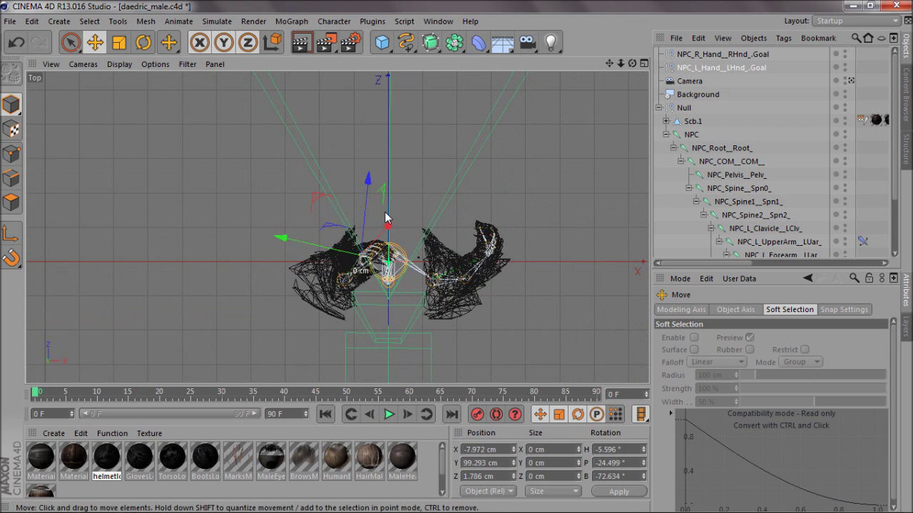
{"action": "left_click_drag", "start_coordinate": [385, 209], "coordinate": [381, 116]}
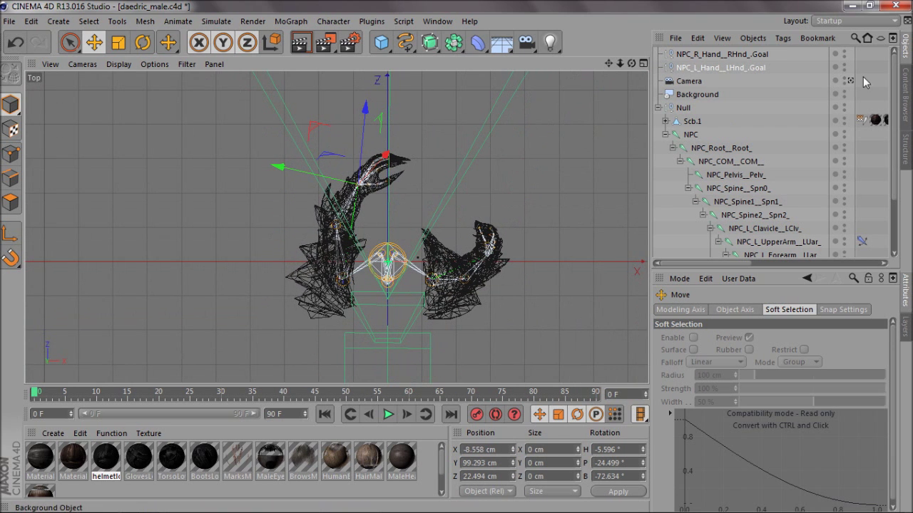
Look through the scene camera in the Perspective view and raise the left hand's IK goal to about Y 111.4 cm
{"action": "middle_click", "coordinate": [244, 149]}
{"action": "middle_click", "coordinate": [244, 148]}
{"action": "left_click", "coordinate": [848, 83]}
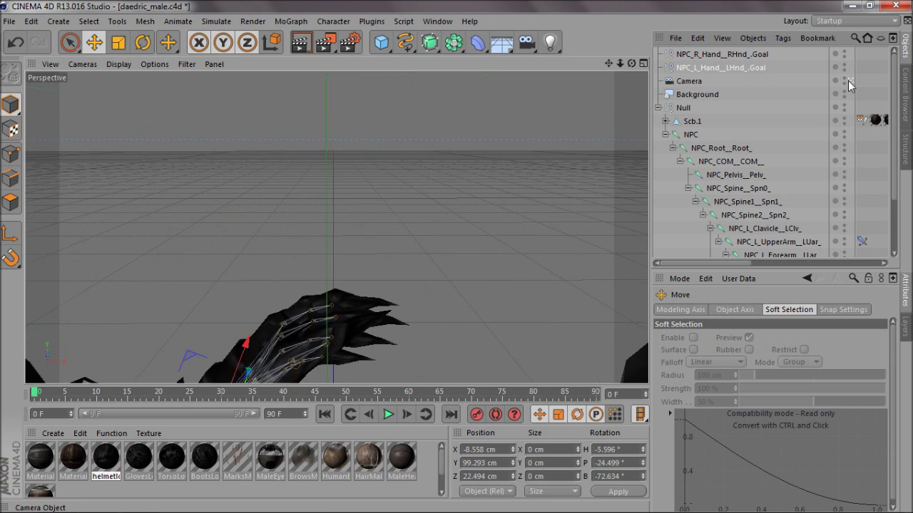
{"action": "left_click_drag", "start_coordinate": [197, 352], "coordinate": [221, 199]}
Show all four views and reposition the left hand's IK goal to about X -13.5 cm, Y 109.9 cm, Z 25.5 cm
{"action": "middle_click", "coordinate": [348, 261]}
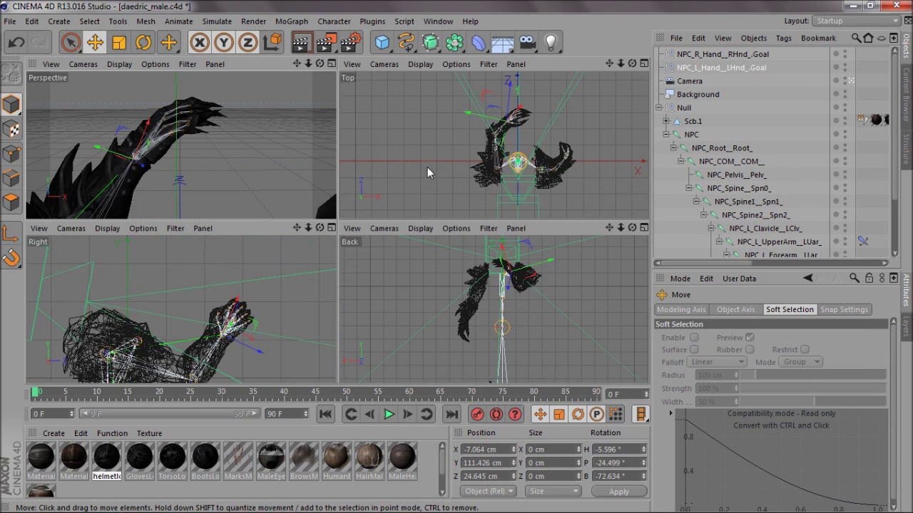
{"action": "left_click_drag", "start_coordinate": [505, 114], "coordinate": [502, 136]}
{"action": "left_click_drag", "start_coordinate": [514, 260], "coordinate": [539, 258]}
{"action": "left_click_drag", "start_coordinate": [489, 124], "coordinate": [493, 165]}
{"action": "mouse_move", "coordinate": [538, 261]}
{"action": "left_mouse_down"}
{"action": "mouse_move", "coordinate": [552, 276]}
{"action": "mouse_move", "coordinate": [527, 261]}
{"action": "left_mouse_up"}
Try rotating the NPC_L_Hand joint in the Perspective view
{"action": "scroll", "coordinate": [892, 213], "scroll_direction": "down", "scroll_amount": 3}
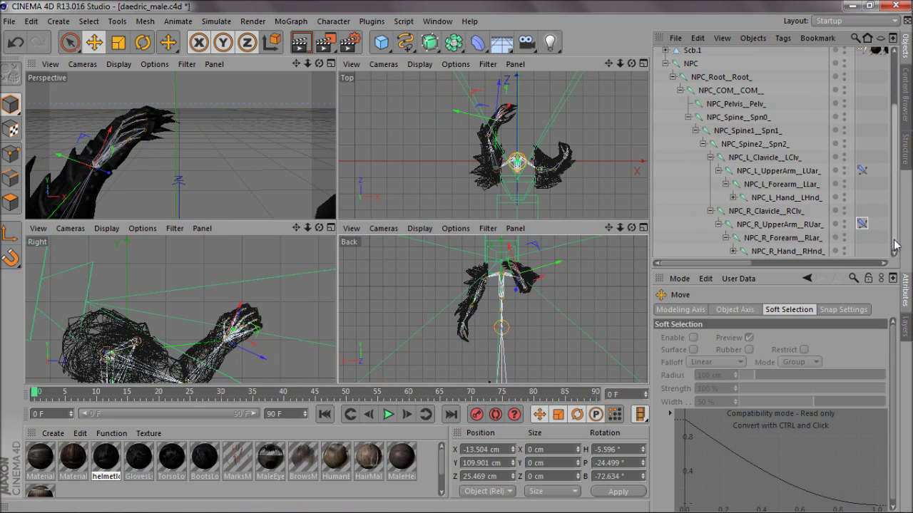
{"action": "left_click", "coordinate": [786, 201]}
{"action": "left_click", "coordinate": [143, 42]}
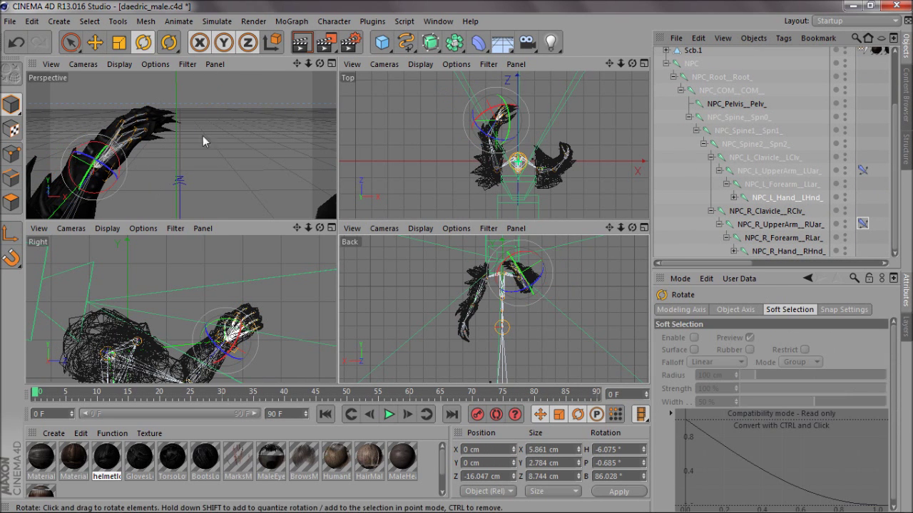
{"action": "left_click_drag", "start_coordinate": [105, 176], "coordinate": [119, 174]}
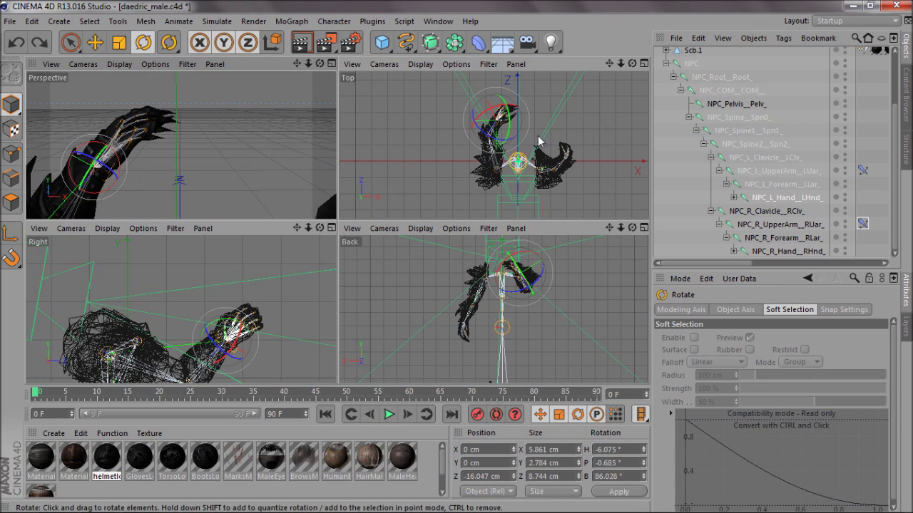
Try moving the NPC_L_UpperArm joint outward in the Top view, and undo the move
{"action": "left_click", "coordinate": [807, 178]}
{"action": "left_click", "coordinate": [94, 42]}
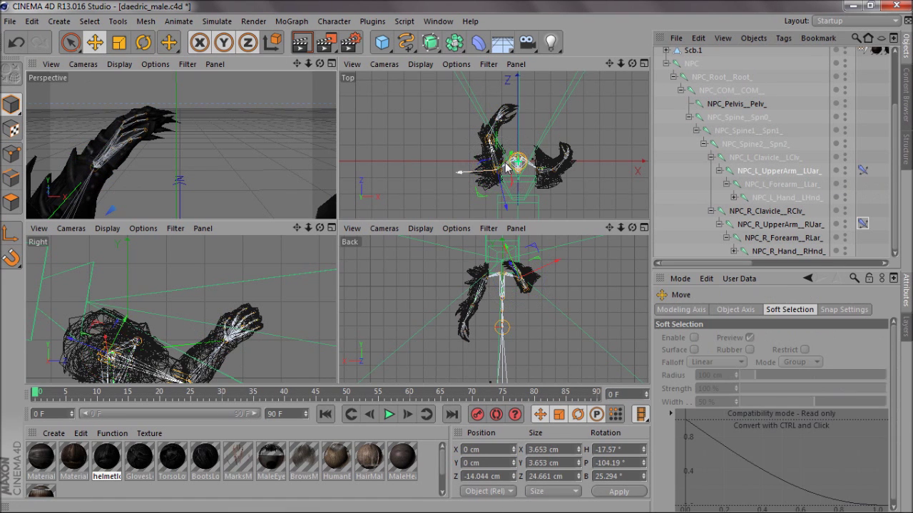
{"action": "left_click_drag", "start_coordinate": [448, 159], "coordinate": [393, 126]}
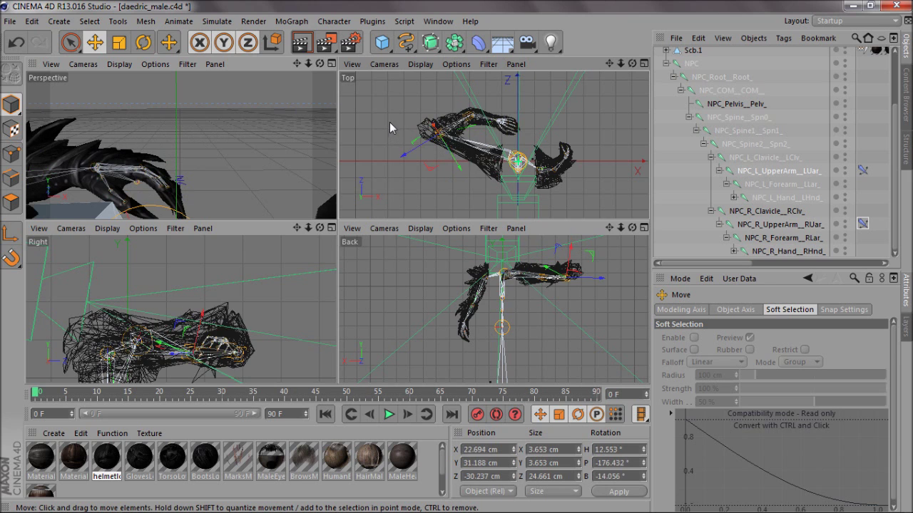
{"action": "key", "text": "ctrl+z"}
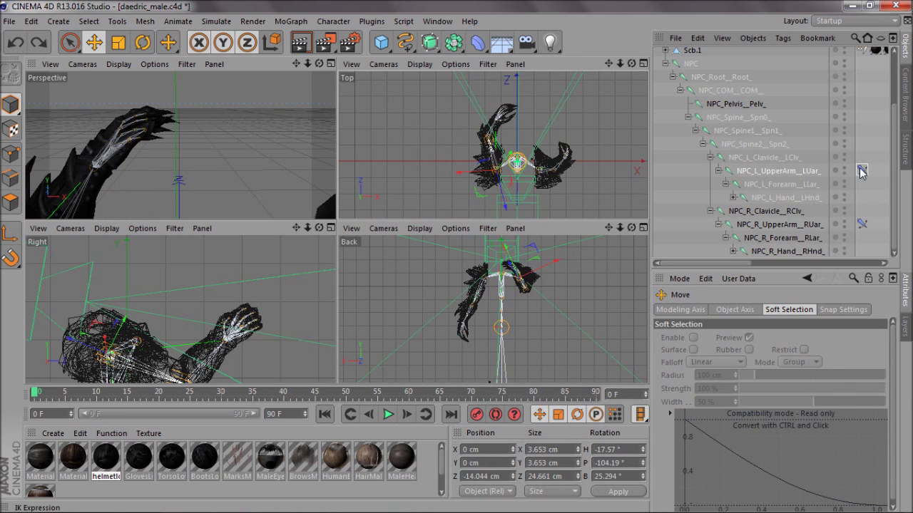
Inspect the left arm's IK tag and shift the left hand's IK goal to about X -11.4 cm, Z 24.6 cm
{"action": "left_click", "coordinate": [862, 170]}
{"action": "scroll", "coordinate": [726, 83], "scroll_direction": "up", "scroll_amount": 3}
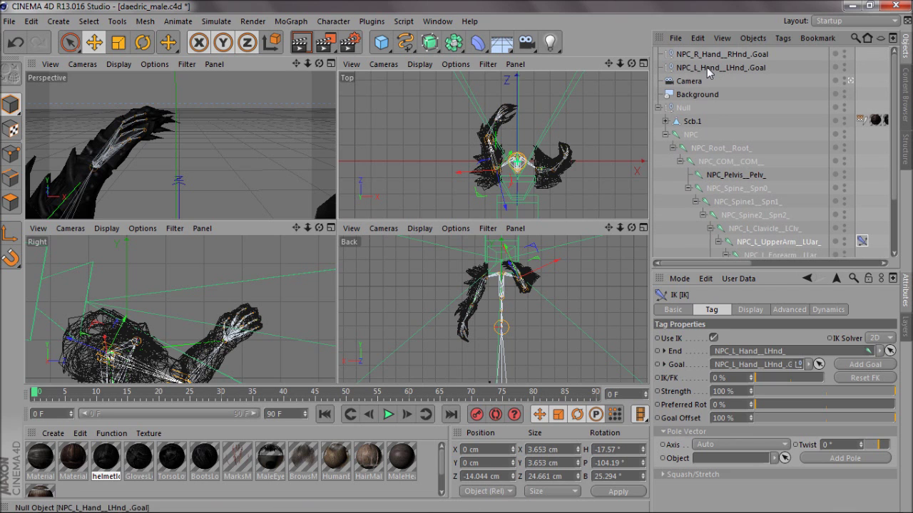
{"action": "left_click", "coordinate": [707, 67]}
{"action": "mouse_move", "coordinate": [480, 108]}
{"action": "left_mouse_down"}
{"action": "mouse_move", "coordinate": [462, 105]}
{"action": "mouse_move", "coordinate": [470, 139]}
{"action": "mouse_move", "coordinate": [486, 108]}
{"action": "left_mouse_up"}
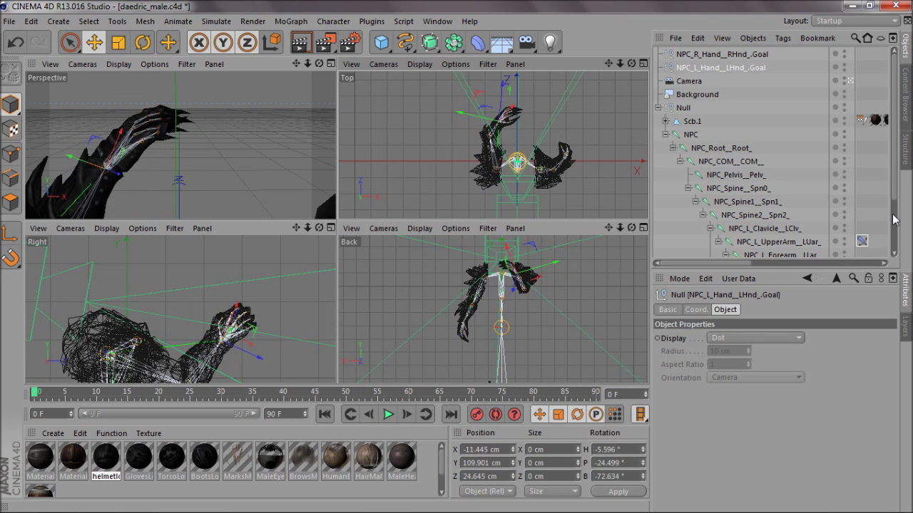
Rotate the NPC_L_Hand joint to about H 2.9°, P -16.8°, B 7.4°
{"action": "scroll", "coordinate": [896, 214], "scroll_direction": "down", "scroll_amount": 3}
{"action": "left_click", "coordinate": [780, 223]}
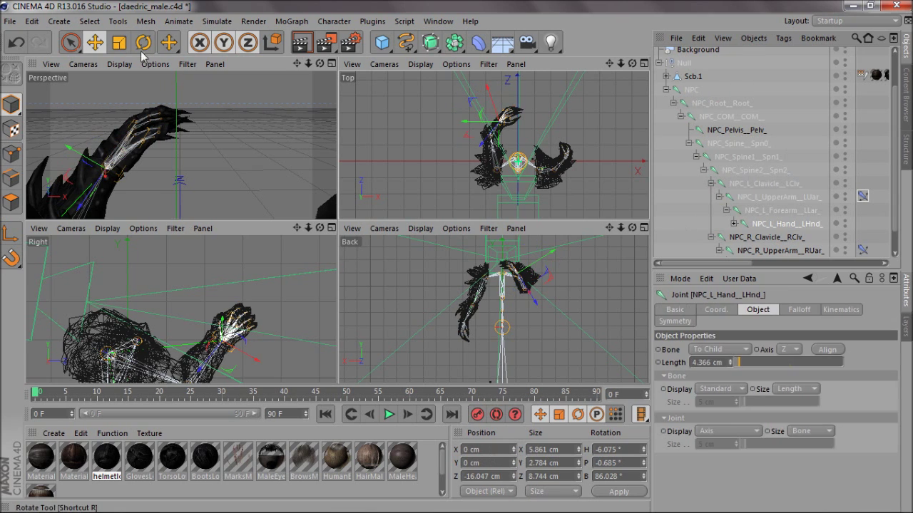
{"action": "left_click", "coordinate": [143, 42]}
{"action": "left_click_drag", "start_coordinate": [127, 177], "coordinate": [215, 238]}
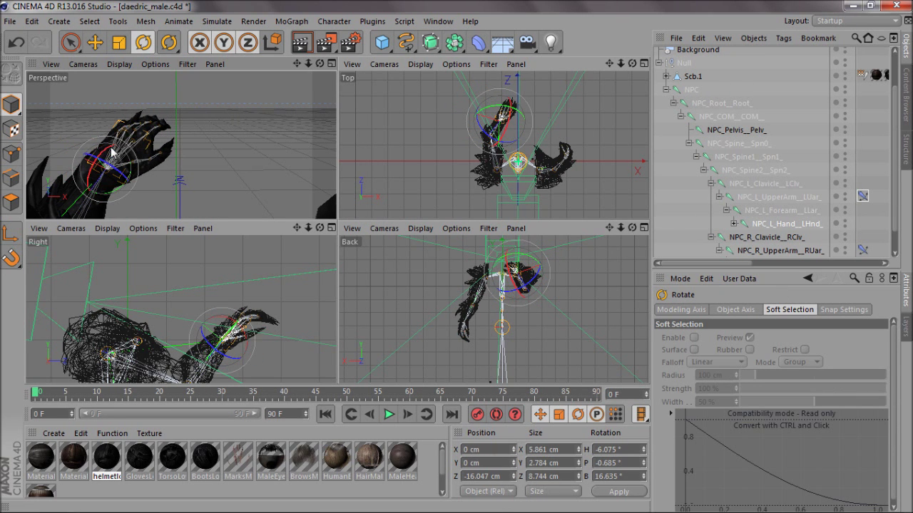
{"action": "left_click_drag", "start_coordinate": [110, 152], "coordinate": [146, 180]}
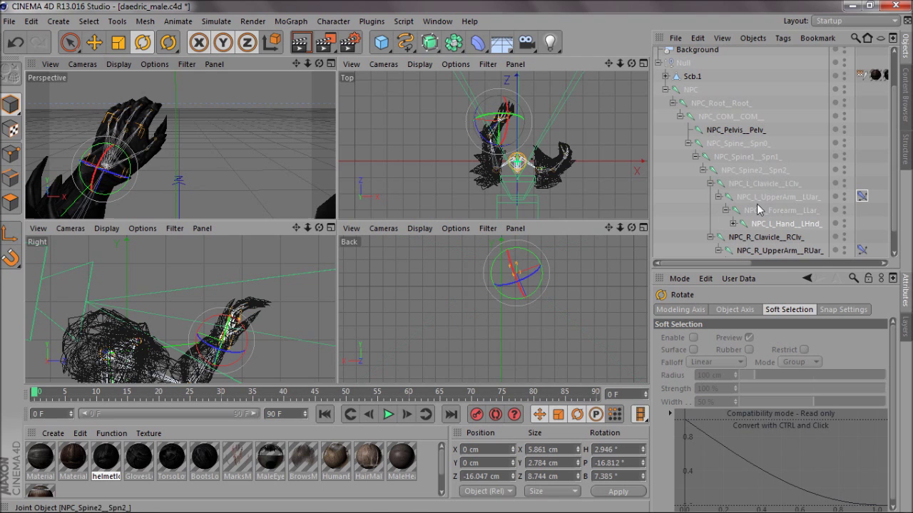
Move the left hand's IK goal outward to about X -27.5 cm, Z 18.9 cm and record a keyframe at frame 0
{"action": "scroll", "coordinate": [759, 179], "scroll_direction": "up", "scroll_amount": 3}
{"action": "left_click", "coordinate": [707, 68]}
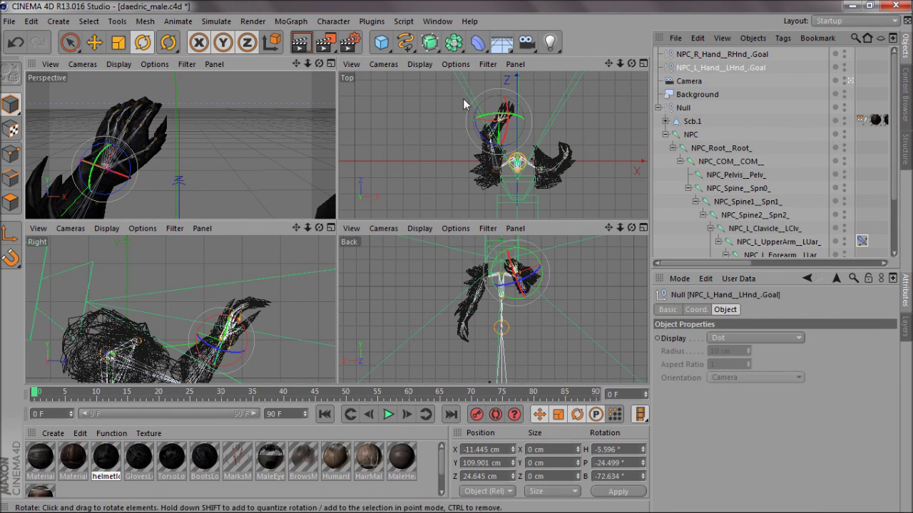
{"action": "key", "text": "e"}
{"action": "left_click_drag", "start_coordinate": [494, 122], "coordinate": [464, 125]}
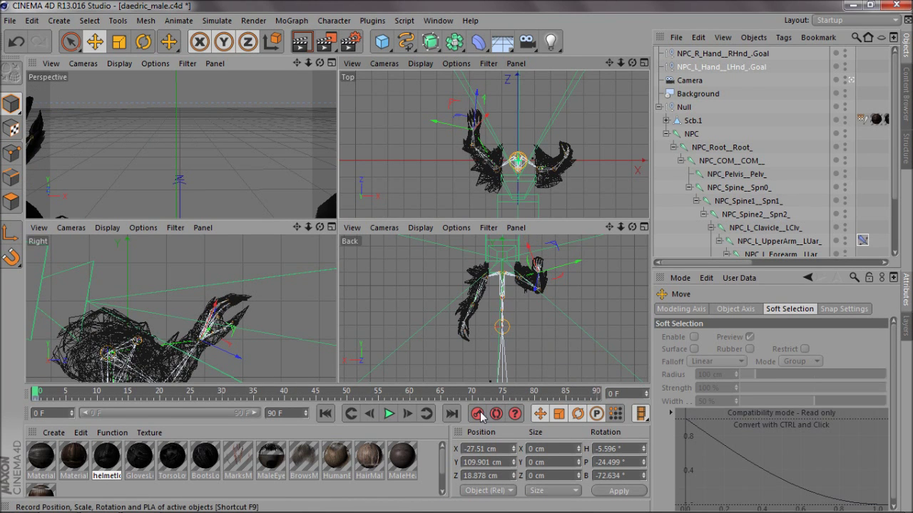
{"action": "left_click", "coordinate": [780, 74]}
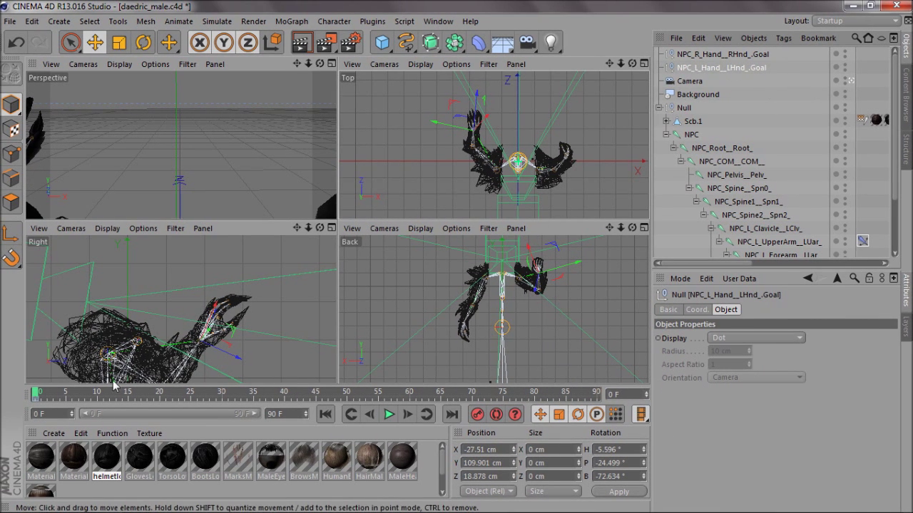
At frame 20, move the left hand's IK goal inward to about X 4.6 cm, Z 19.3 cm and record a keyframe
{"action": "left_click_drag", "start_coordinate": [34, 391], "coordinate": [84, 395]}
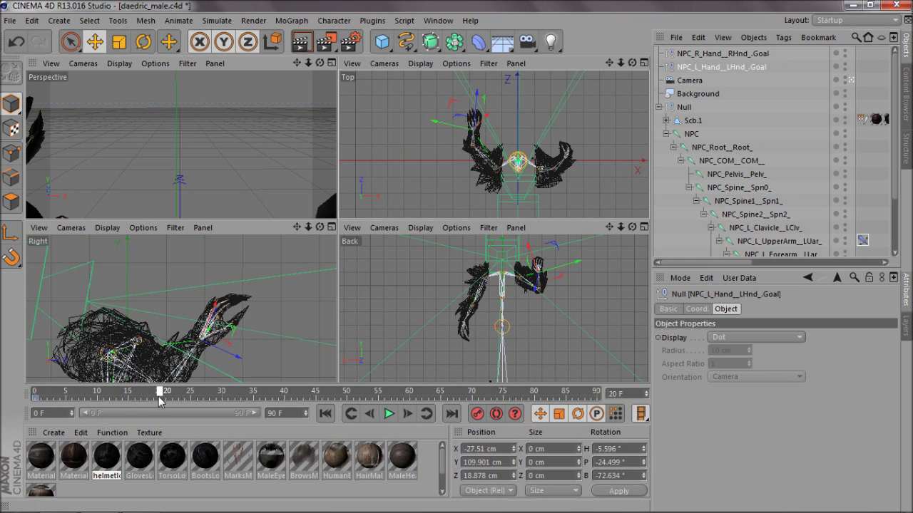
{"action": "left_click_drag", "start_coordinate": [462, 109], "coordinate": [519, 161]}
At frame 39, move the left hand's IK goal to about X -12.8 cm, Z 25.5 cm and record a keyframe
{"action": "left_click_drag", "start_coordinate": [159, 390], "coordinate": [222, 391]}
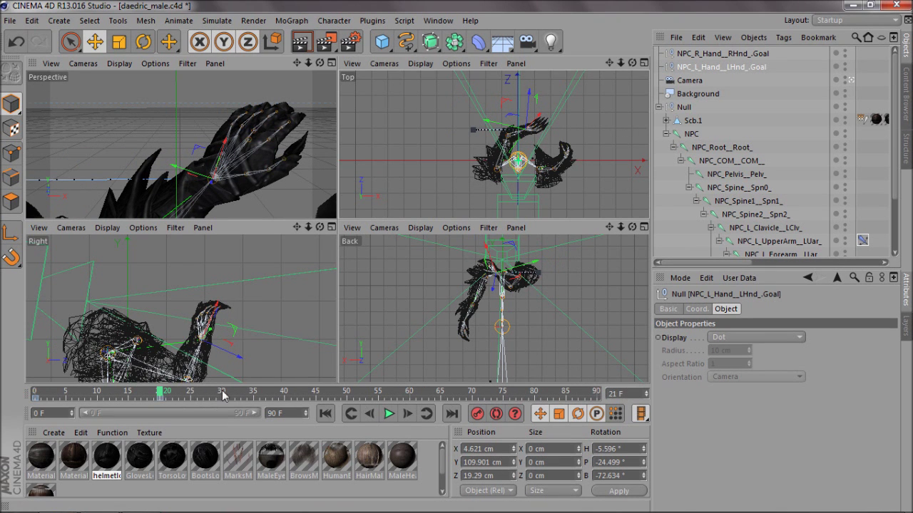
{"action": "left_click", "coordinate": [279, 403]}
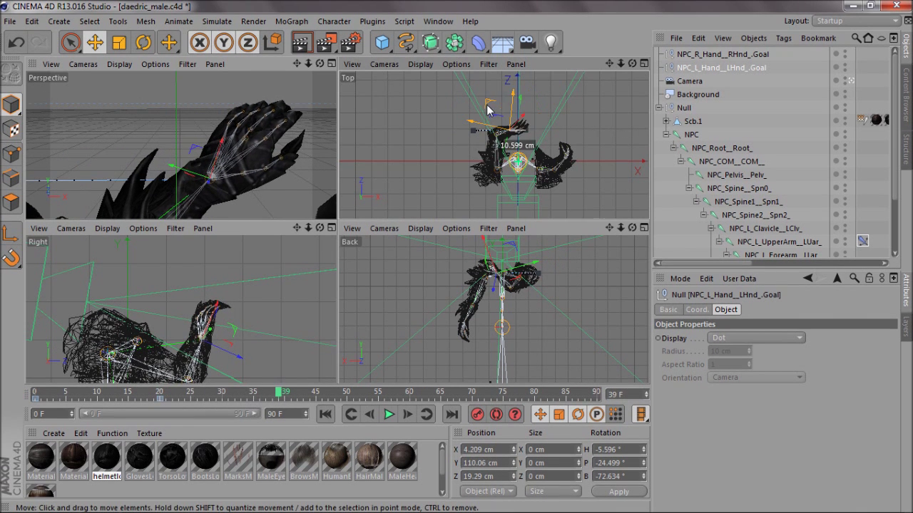
{"action": "left_click_drag", "start_coordinate": [507, 131], "coordinate": [477, 97]}
{"action": "left_click_drag", "start_coordinate": [531, 253], "coordinate": [534, 261]}
{"action": "left_click", "coordinate": [482, 416]}
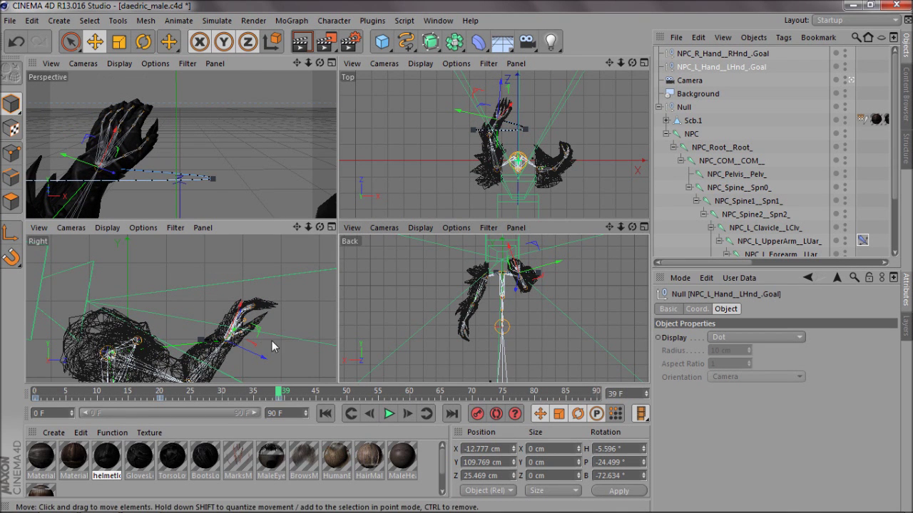
At frame 58, lower the left hand's IK goal to about X 23 cm, Y 87.9 cm, Z 20.1 cm and record a keyframe
{"action": "left_click_drag", "start_coordinate": [280, 394], "coordinate": [329, 398]}
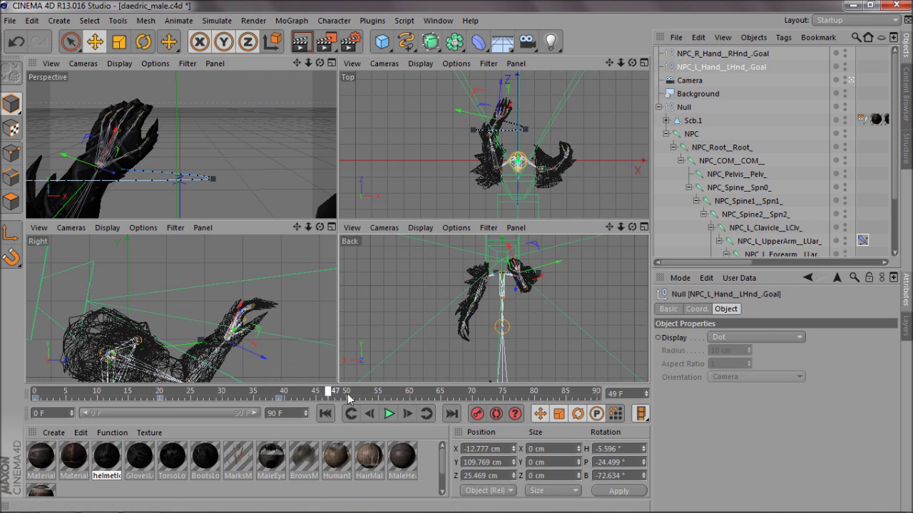
{"action": "left_click_drag", "start_coordinate": [394, 401], "coordinate": [400, 399]}
{"action": "left_click_drag", "start_coordinate": [491, 106], "coordinate": [544, 113]}
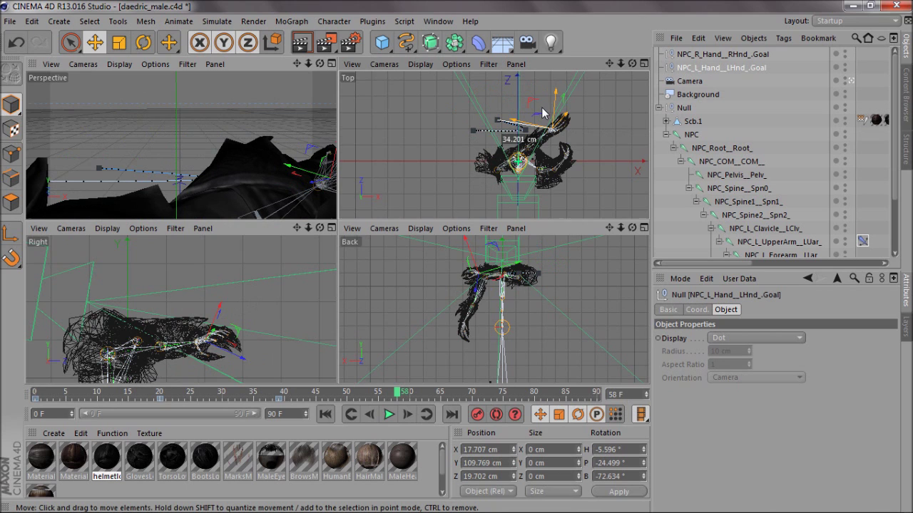
{"action": "left_click_drag", "start_coordinate": [480, 258], "coordinate": [477, 286]}
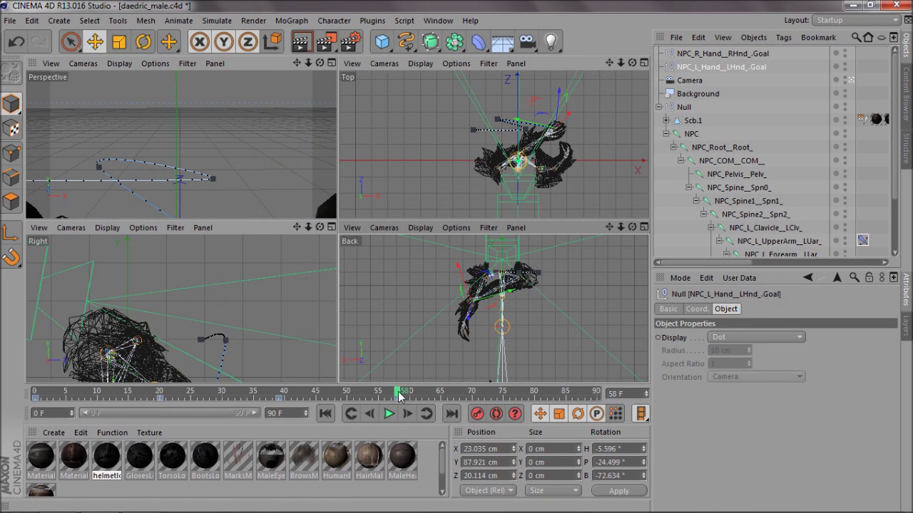
Maximize the Perspective view at frame 11 and collapse the Null hierarchy with nothing selected
{"action": "left_click_drag", "start_coordinate": [398, 392], "coordinate": [103, 393]}
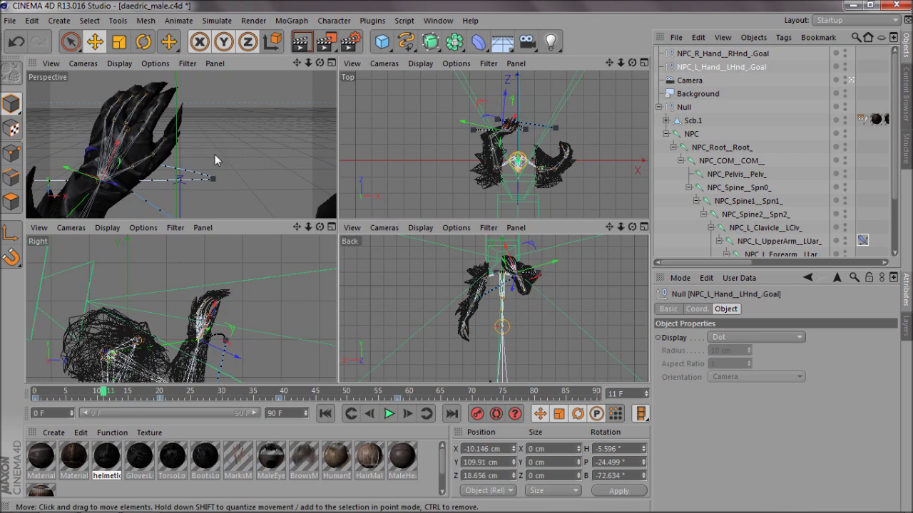
{"action": "middle_click", "coordinate": [215, 154]}
{"action": "left_click", "coordinate": [658, 107]}
{"action": "left_click", "coordinate": [667, 135]}
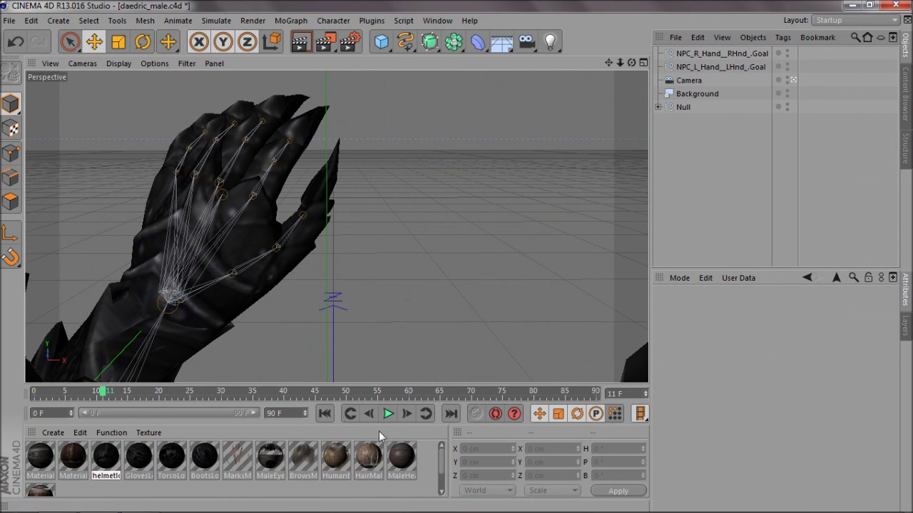
Play the left arm animation through the camera, stop it, and scrub to frame 33 to review the hand's motion
{"action": "left_click", "coordinate": [391, 414]}
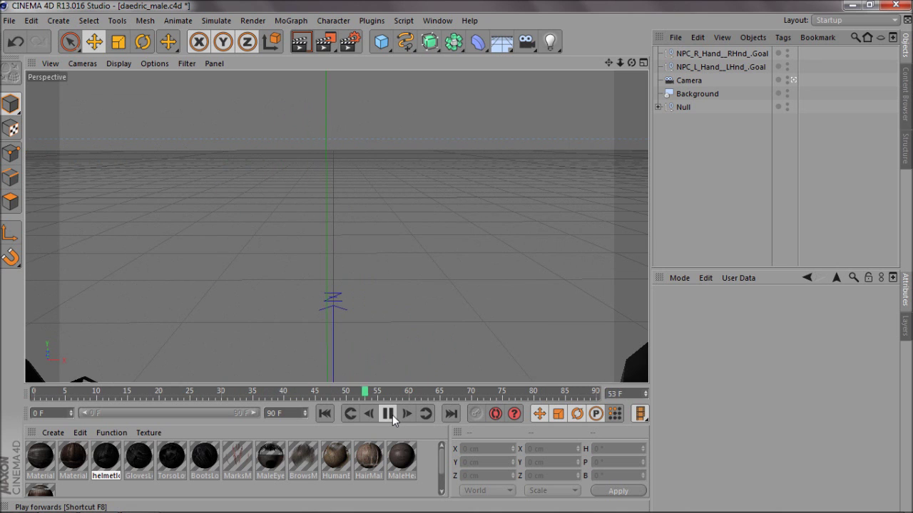
{"action": "left_click", "coordinate": [391, 414]}
{"action": "left_click", "coordinate": [466, 396]}
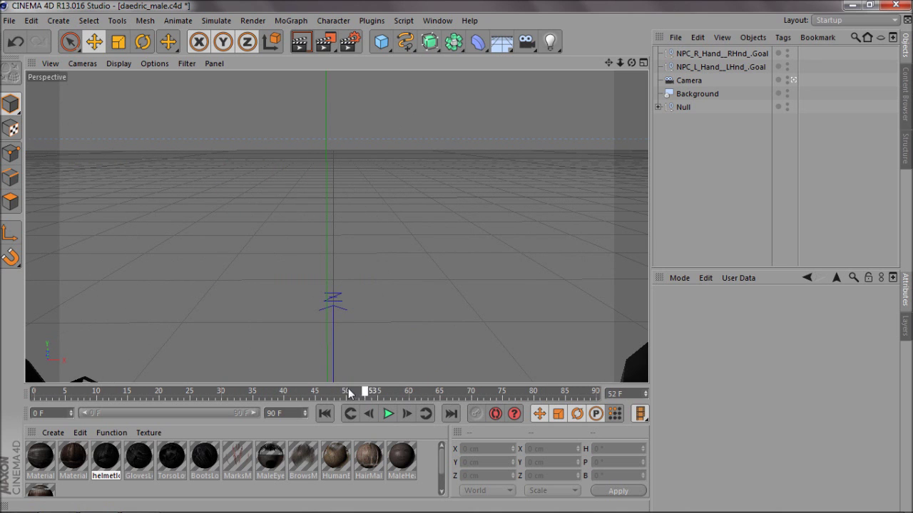
{"action": "left_click_drag", "start_coordinate": [349, 392], "coordinate": [233, 391]}
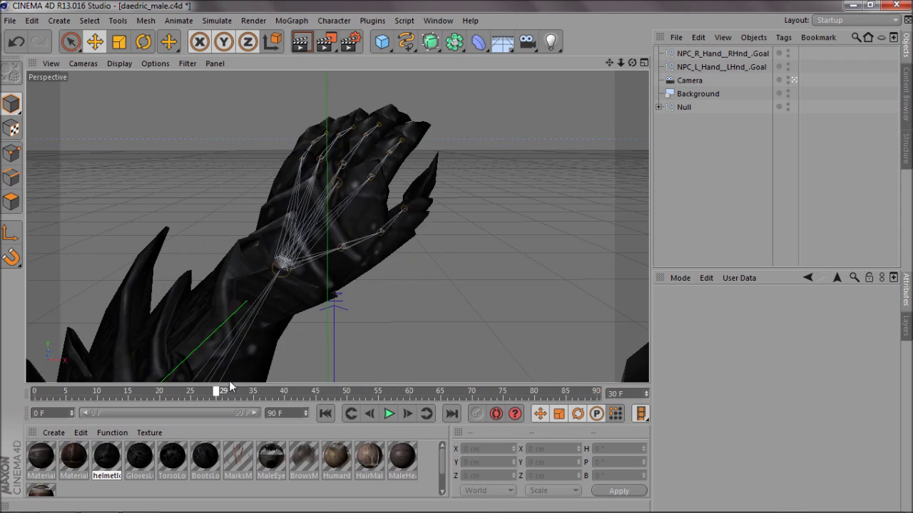
{"action": "mouse_move", "coordinate": [230, 386]}
{"action": "left_mouse_down"}
{"action": "mouse_move", "coordinate": [275, 387]}
{"action": "mouse_move", "coordinate": [243, 391]}
{"action": "left_mouse_up"}
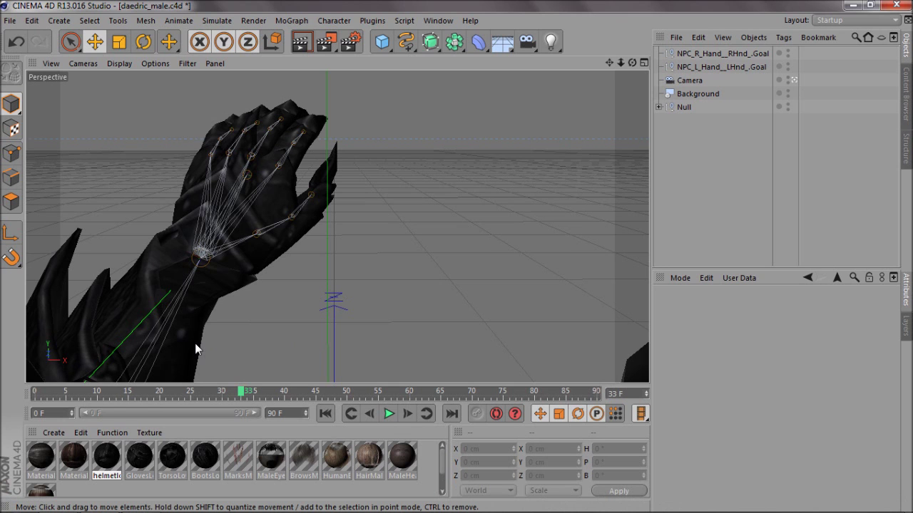
Switch to the browser, view the channel's uploads in YouTube's Video Manager, and return to Cinema 4D
{"action": "left_click", "coordinate": [66, 502]}
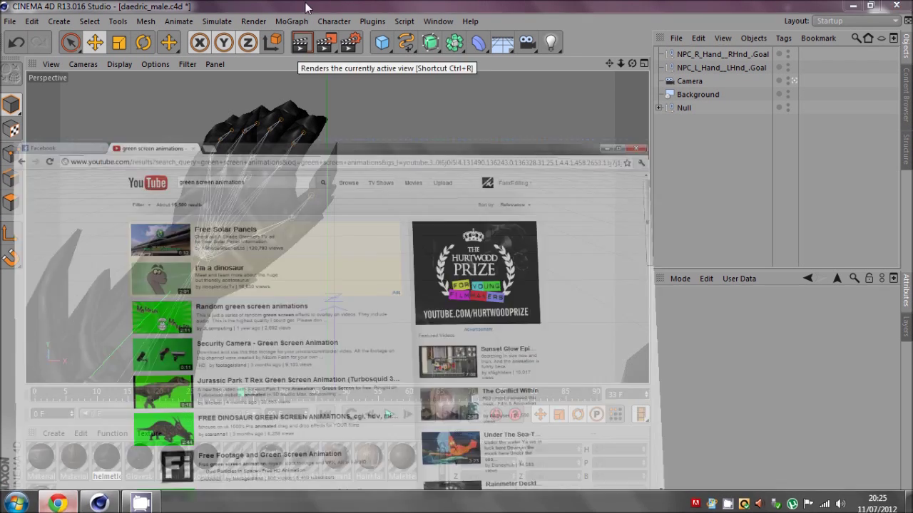
{"action": "left_click", "coordinate": [708, 58]}
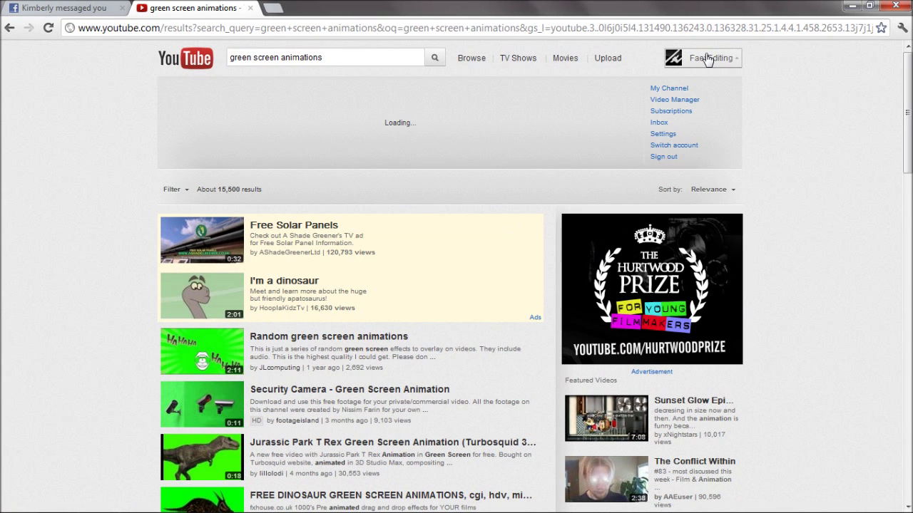
{"action": "left_click", "coordinate": [681, 101]}
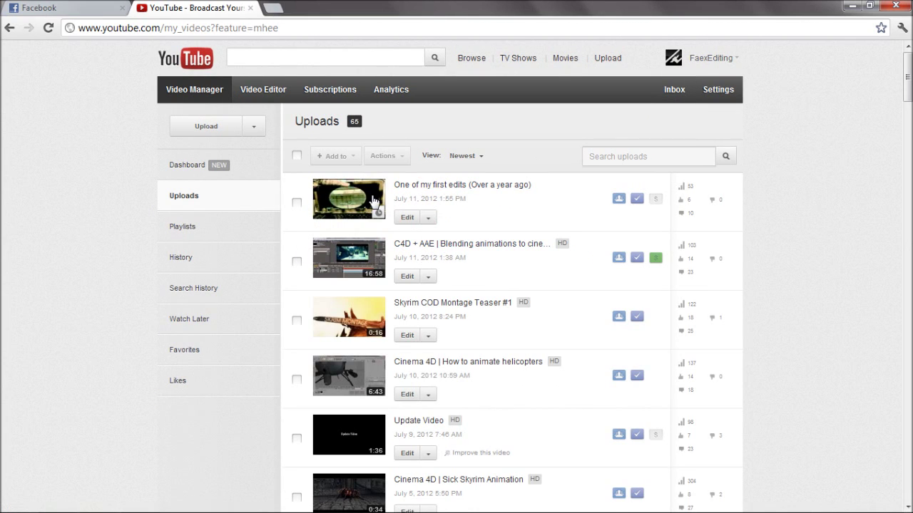
{"action": "left_click", "coordinate": [849, 5]}
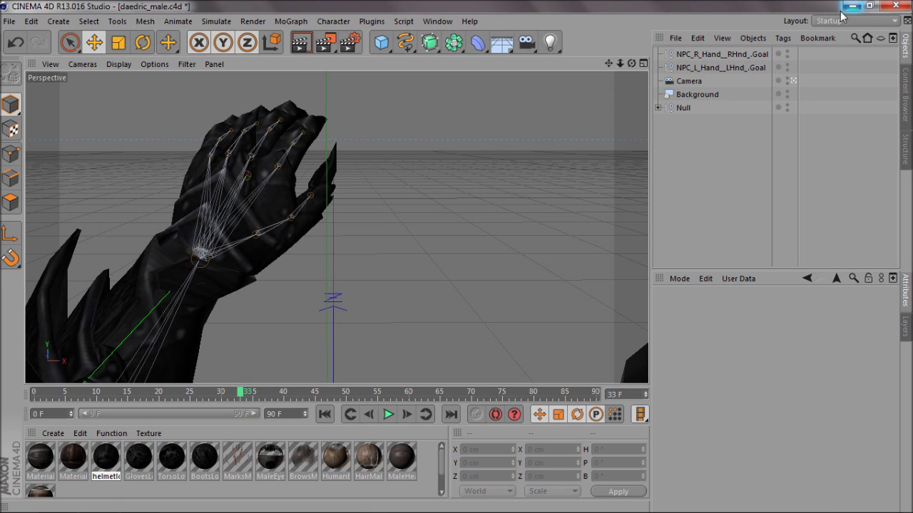